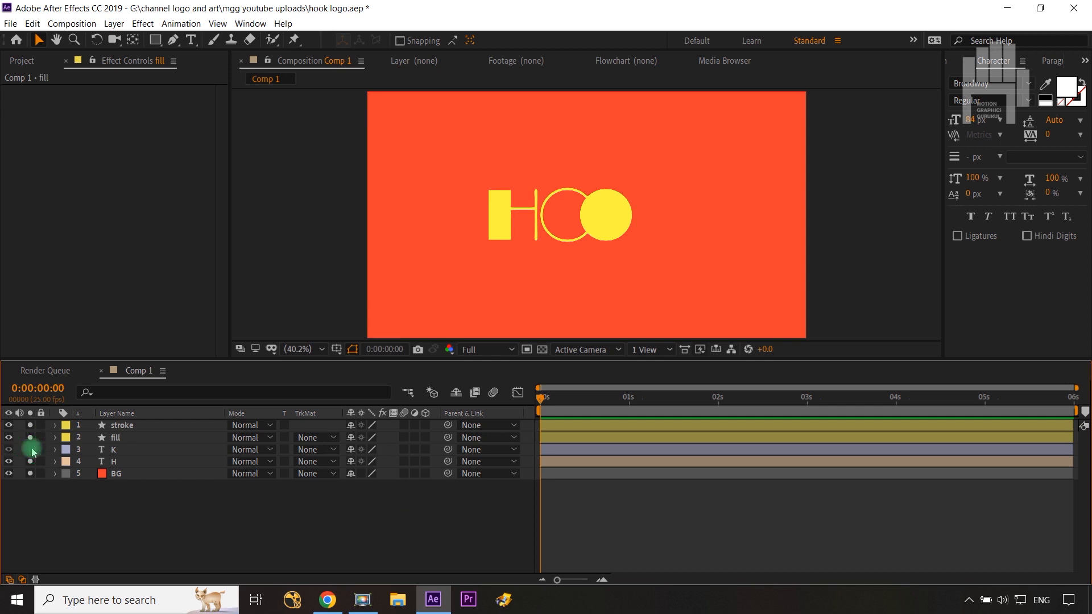
Step: Toggle the solo state of the K, fill and stroke layers to check which part of the HOOK logo each forms
click(30, 450)
click(29, 439)
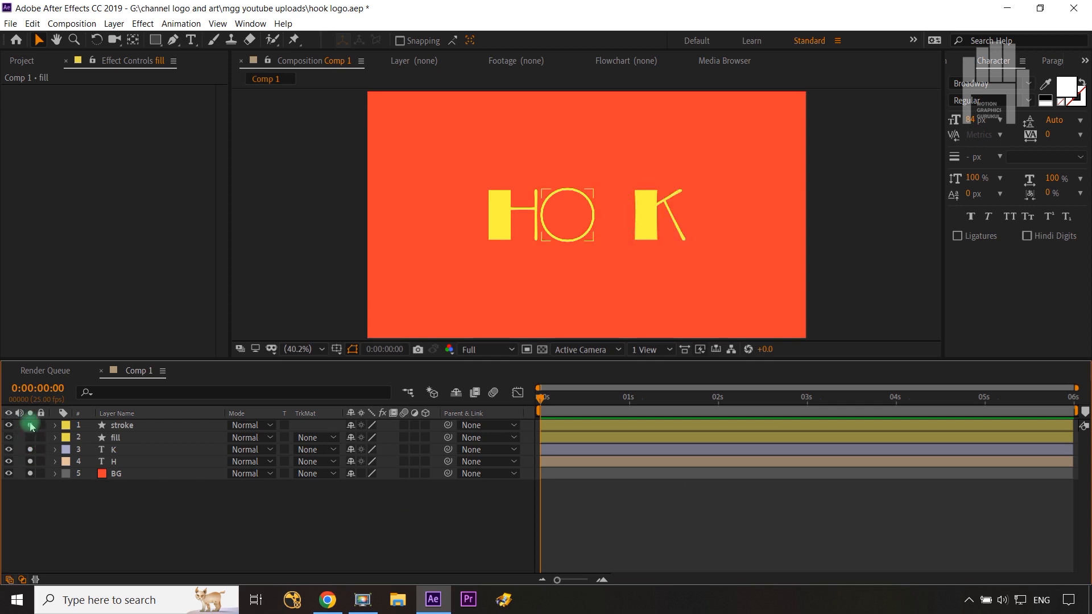
click(31, 426)
click(30, 425)
click(31, 438)
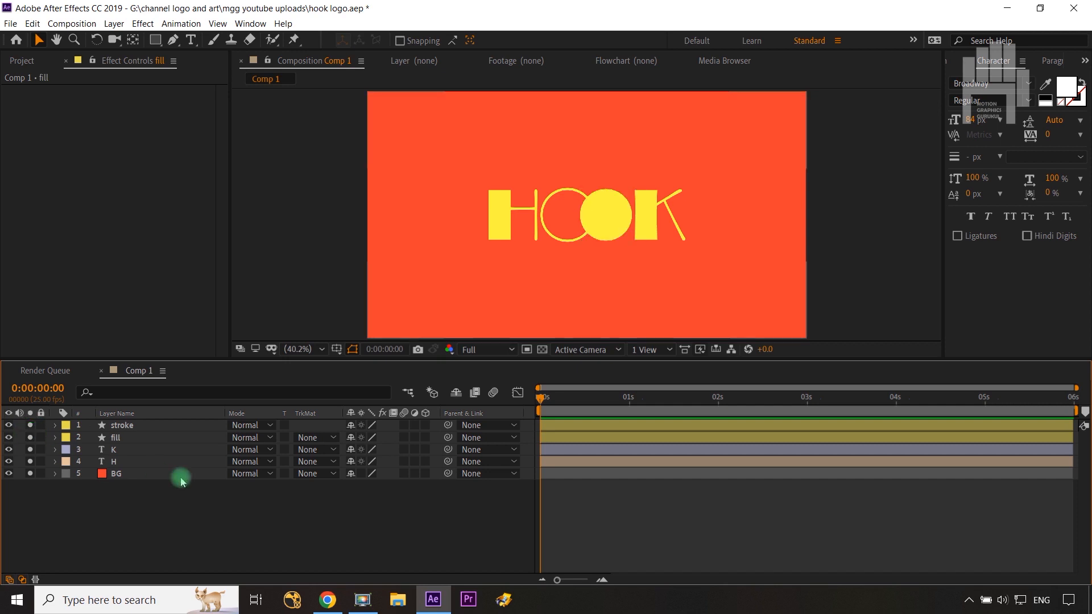
click(187, 503)
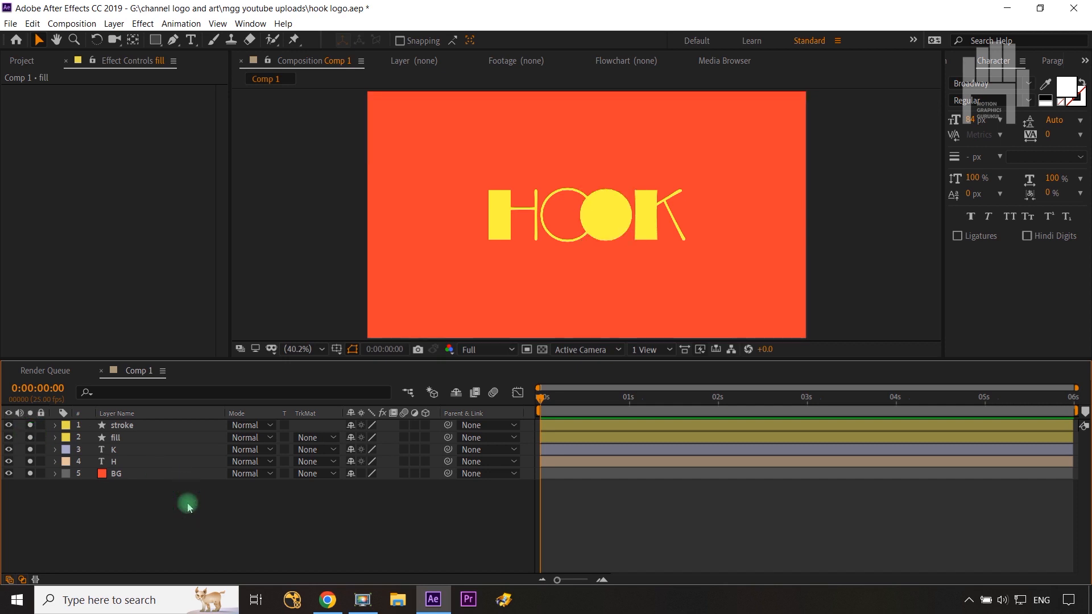
Step: Reveal the Position, Scale and Rotation properties of the K and H text layers together
click(128, 461)
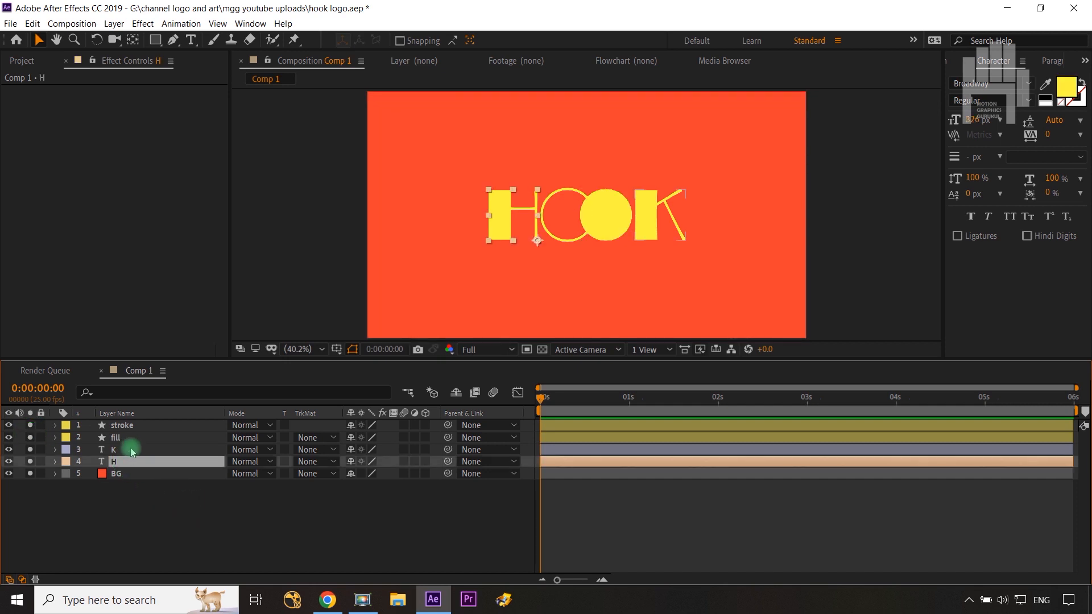
click(132, 451)
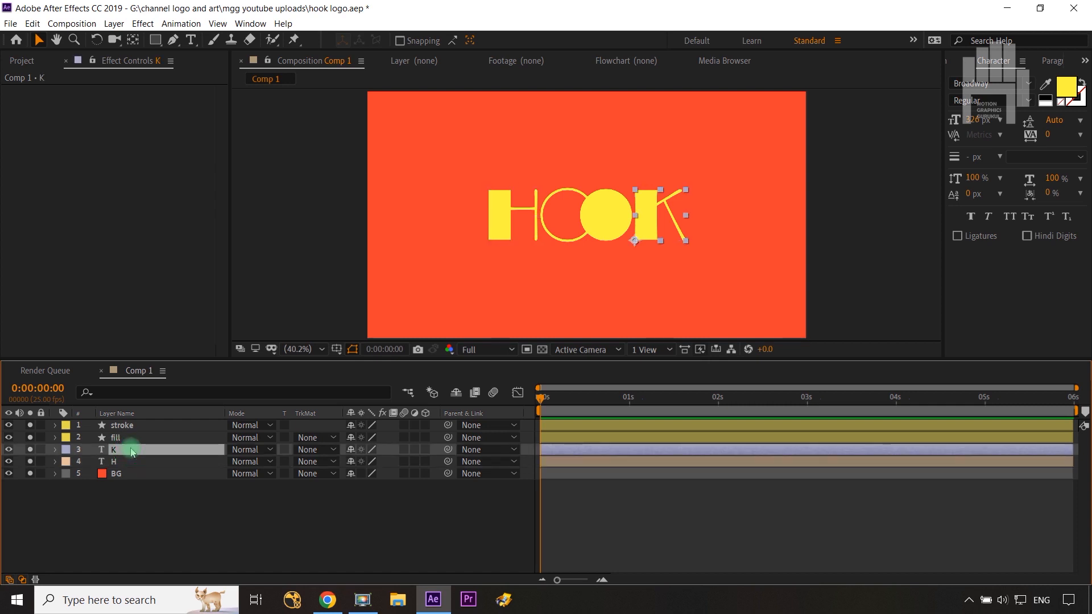
shift+click(136, 461)
key(shift+p)
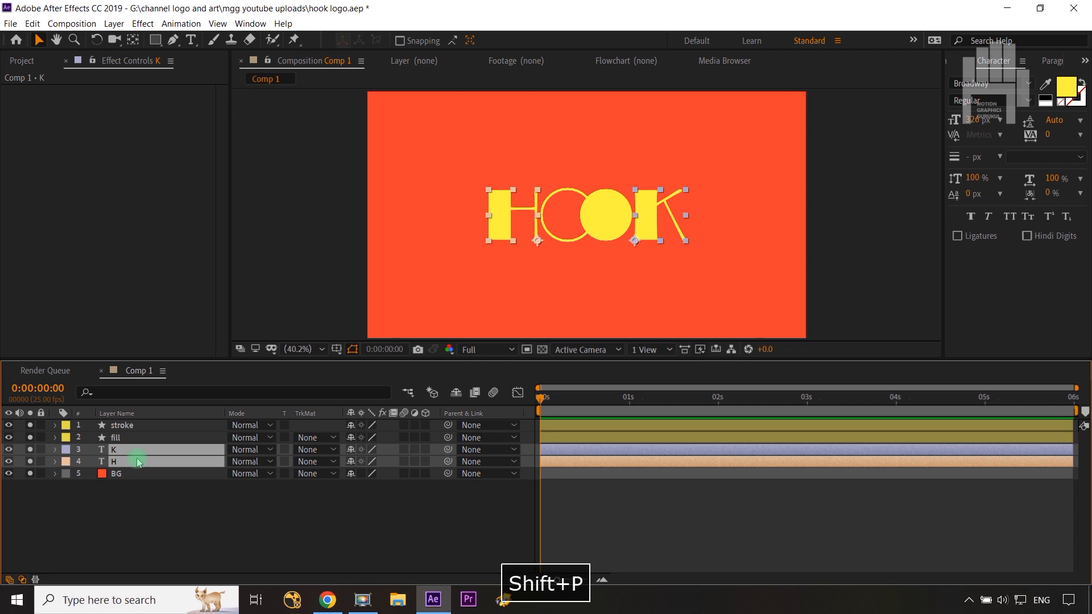
key(p)
key(shift+r)
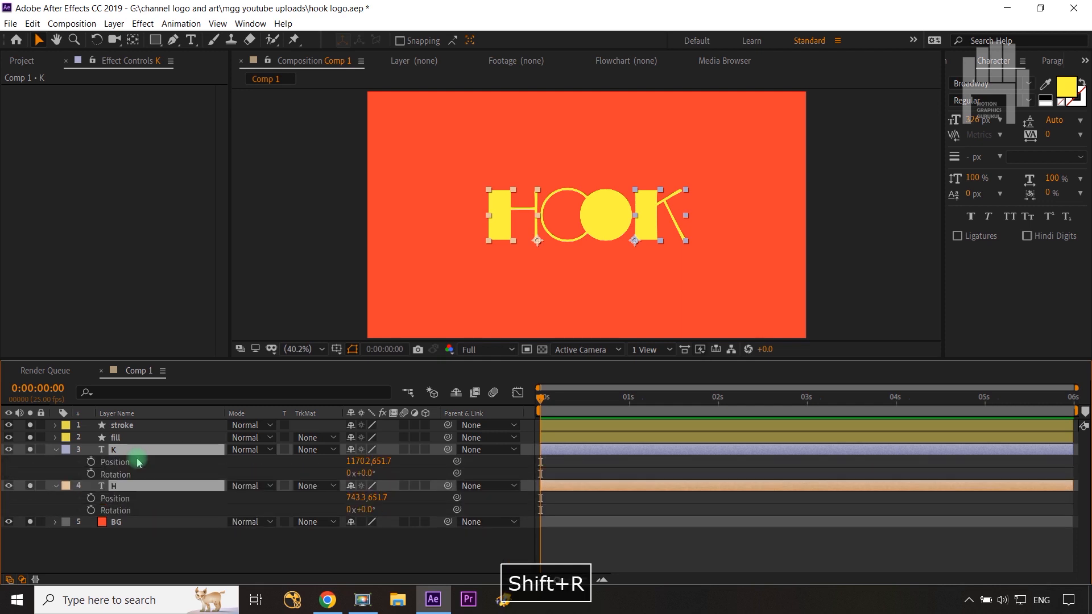
key(shift+s)
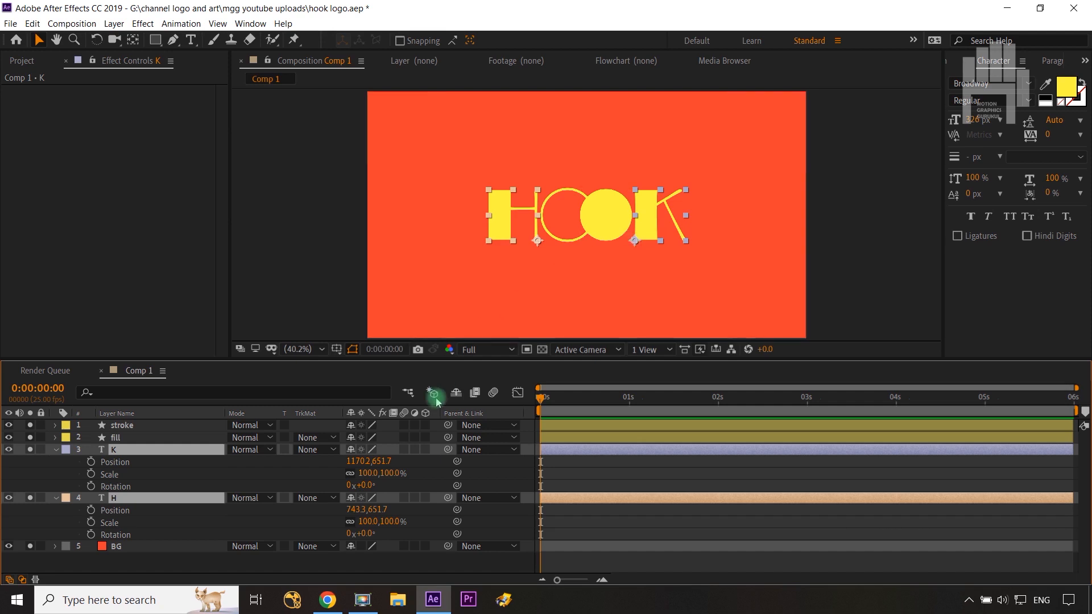
Step: Add Position, Scale and Rotation keyframes to the K and H layers at 0:00:00:00
click(90, 462)
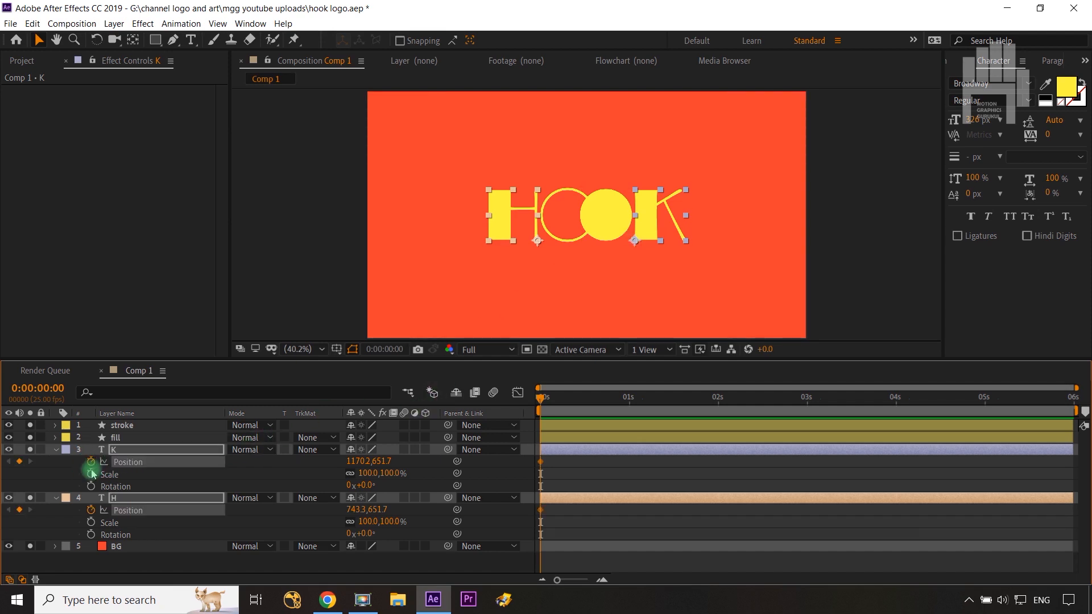
click(91, 475)
click(92, 486)
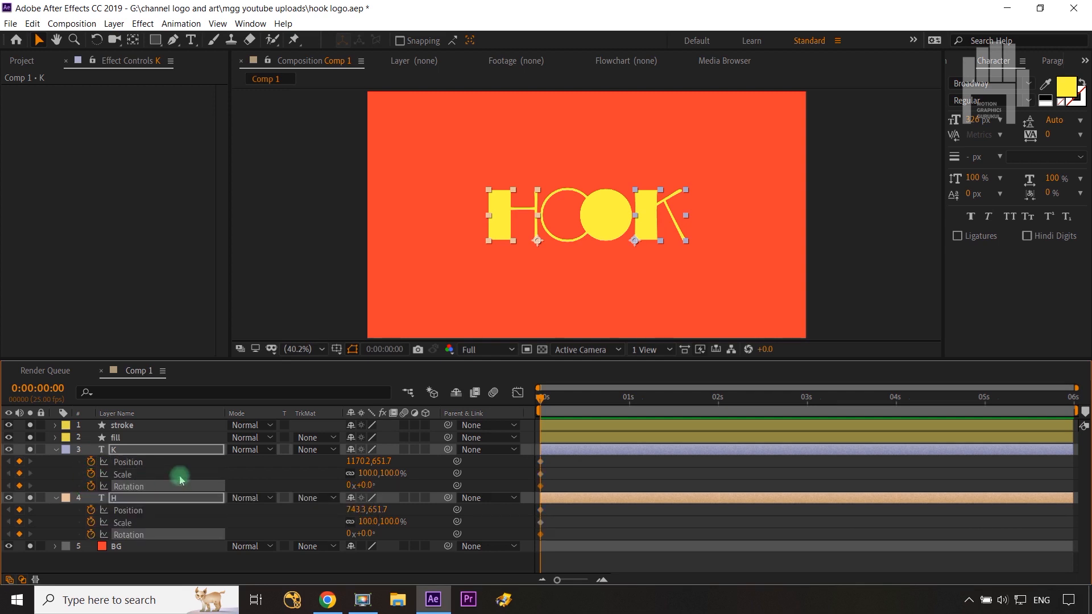
Step: Move all Position, Scale and Rotation keyframes of the K and H layers to 0:00:00:20
drag(564, 460, 534, 539)
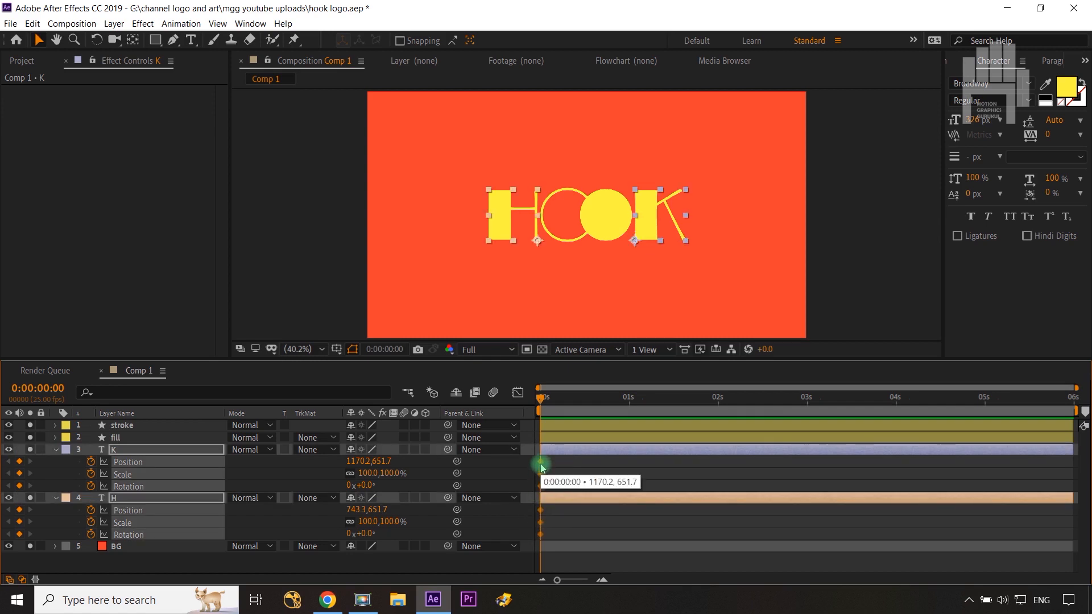
key(shift+Page_Down)
key(shift+Page_Down)
drag(541, 467, 613, 482)
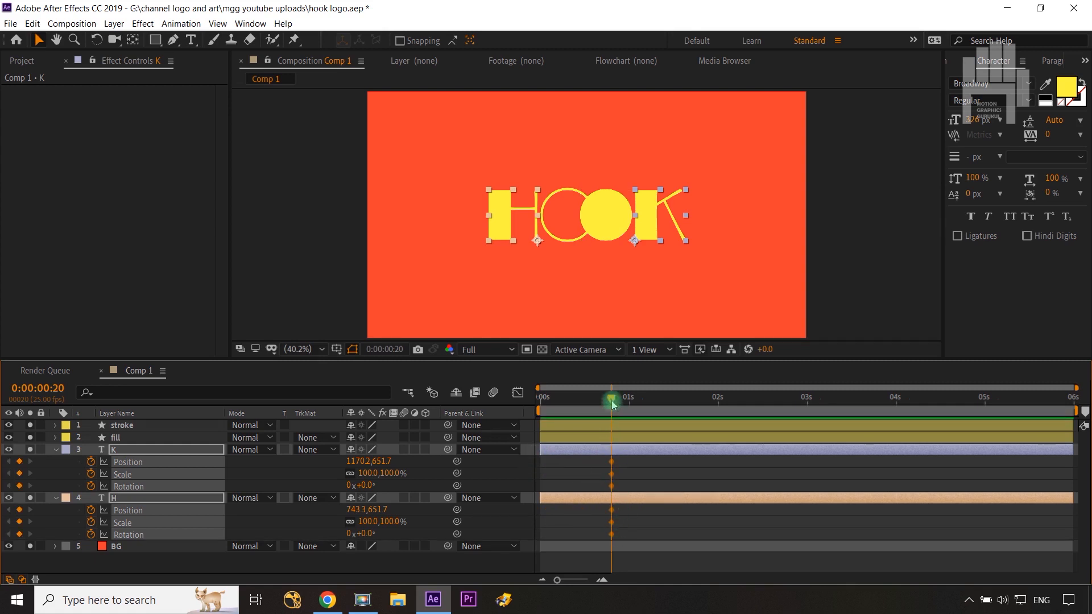
Step: Set the H layer's rotation to -50° at 0:00:00:00
drag(613, 404, 539, 413)
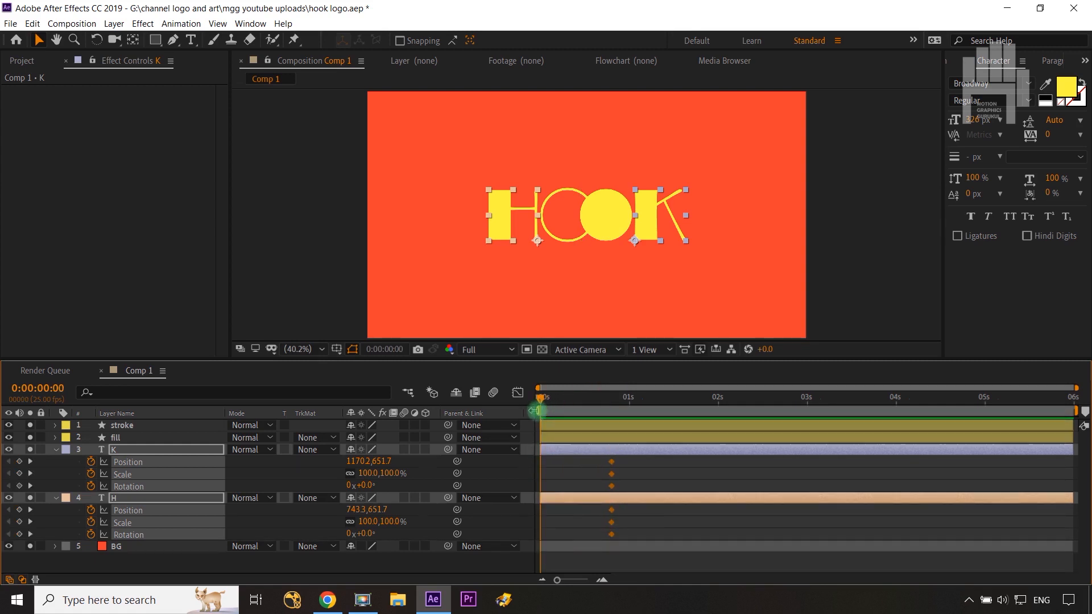
click(428, 477)
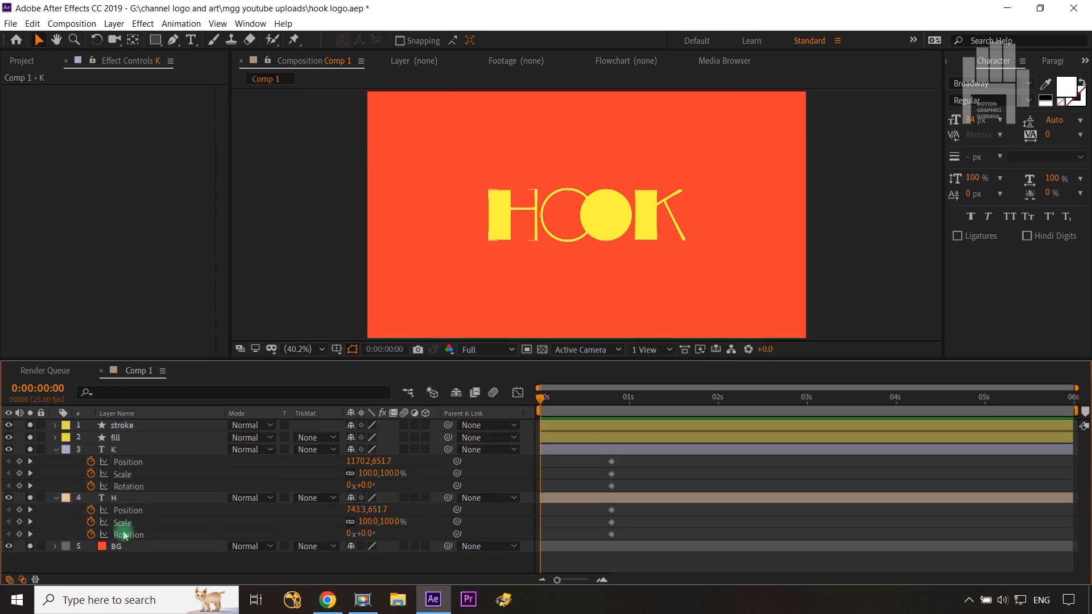
click(142, 502)
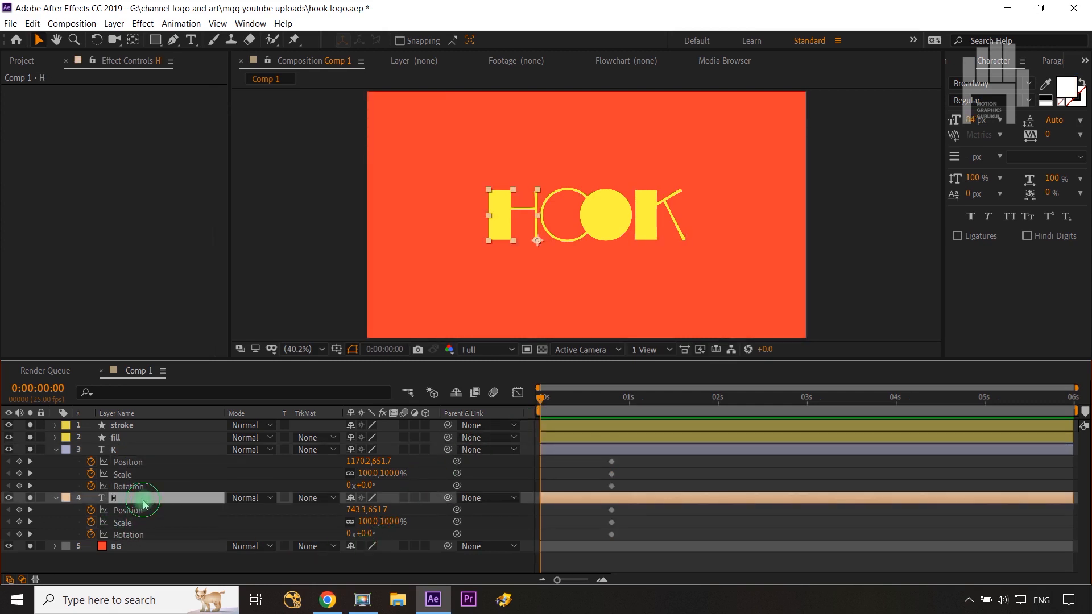
click(367, 534)
text(-)
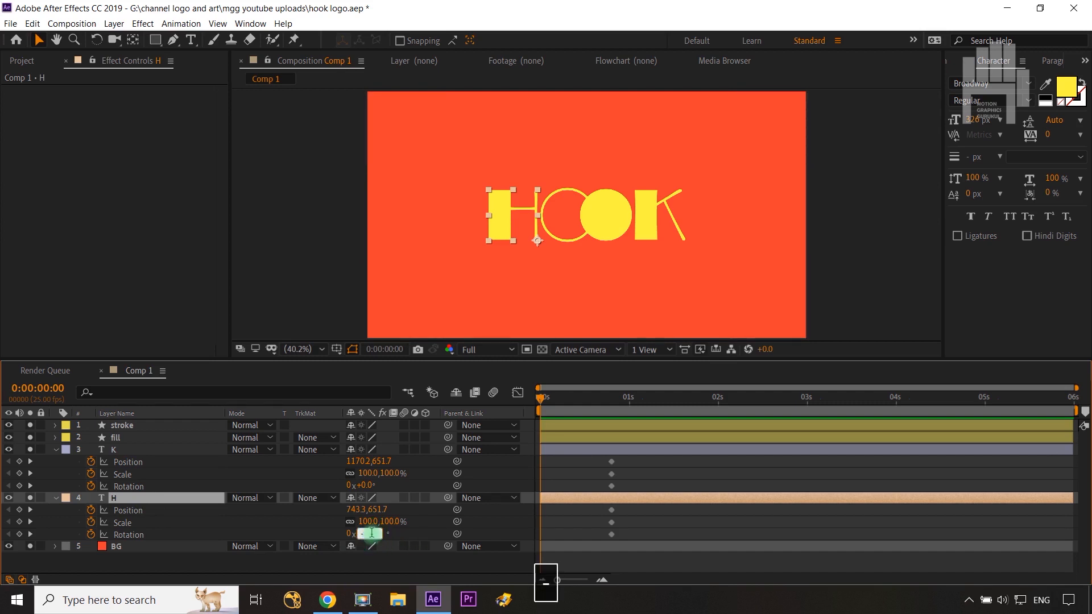
text(50)
click(408, 531)
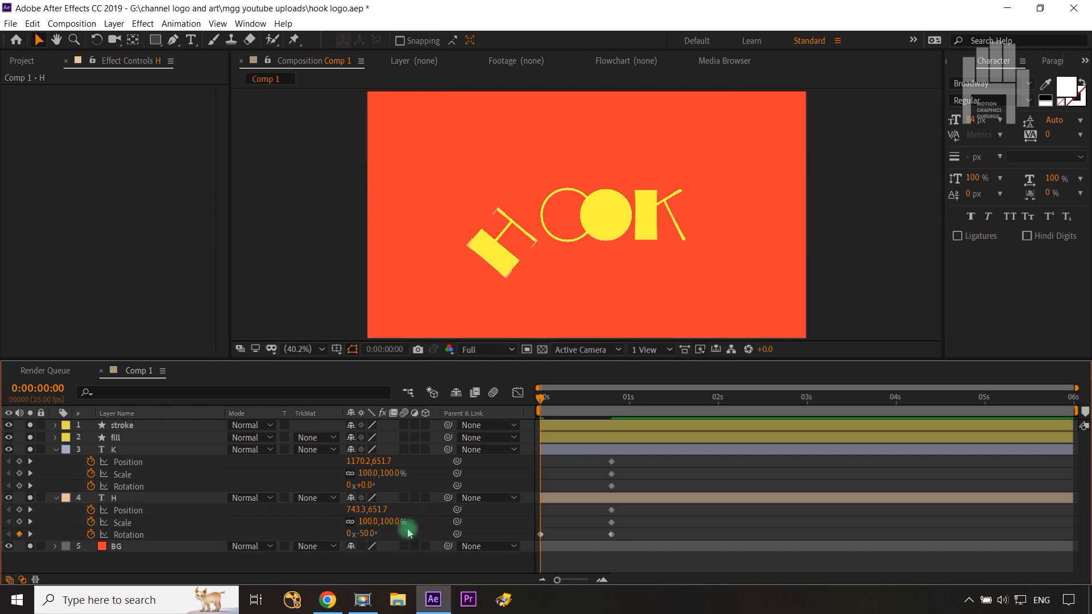
Step: Set the K layer's rotation to 50° at the start of the timeline
click(159, 452)
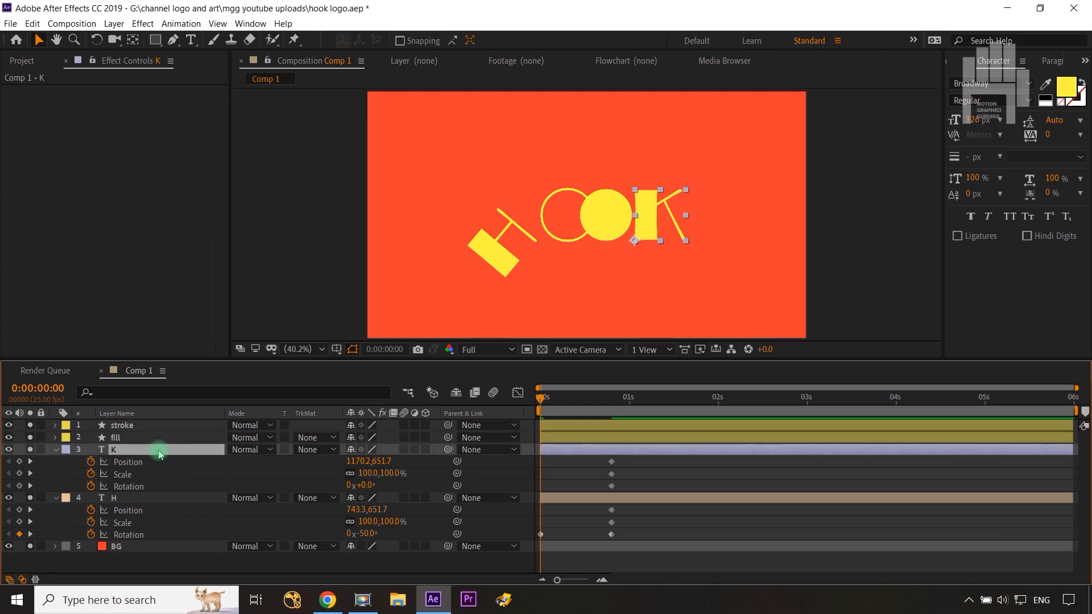
click(364, 487)
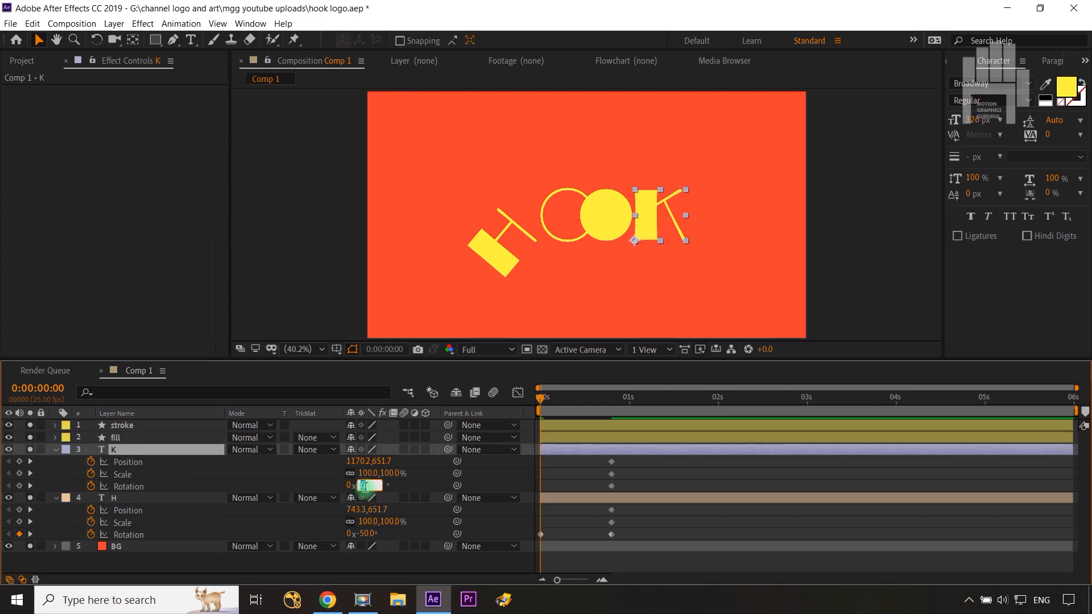
text(50)
click(420, 487)
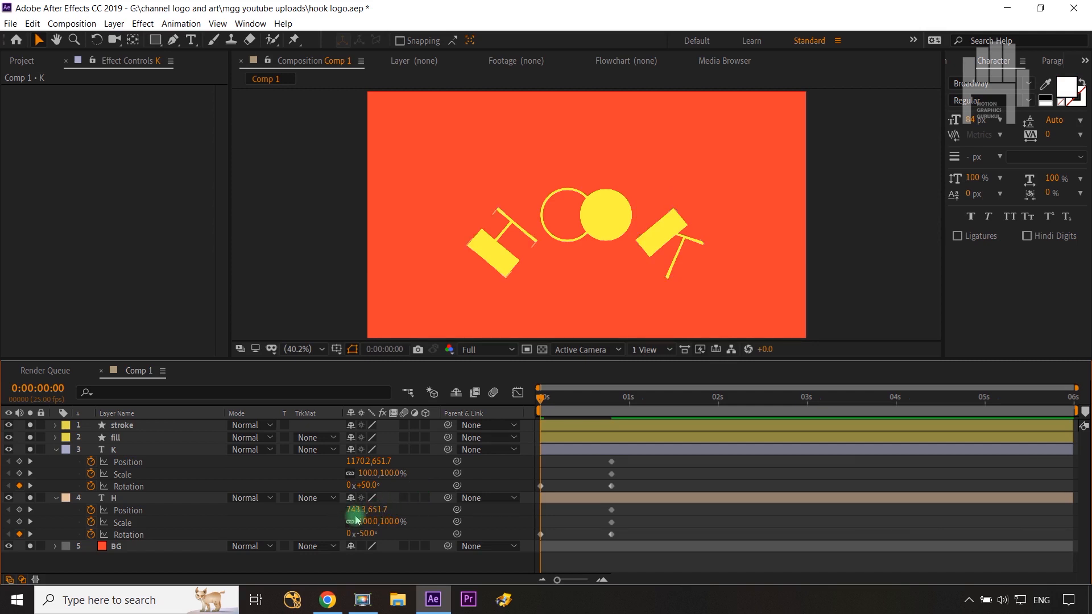
Step: Spread the letters outward at the start, setting the horizontal position of H to about 607.3 and K to about 1339.2
click(137, 510)
drag(357, 509, 256, 509)
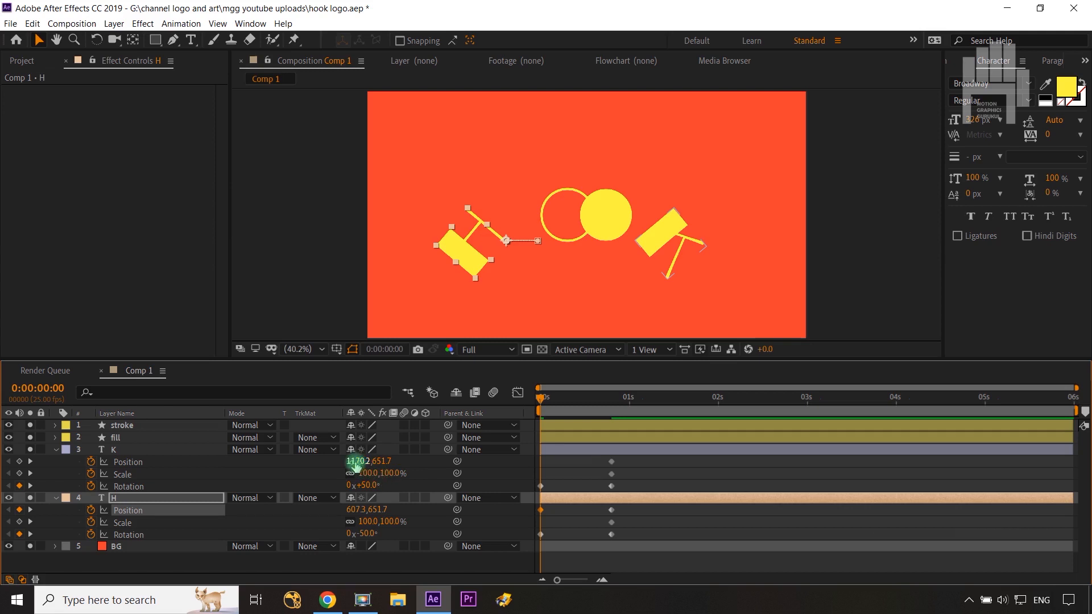
drag(355, 462, 475, 465)
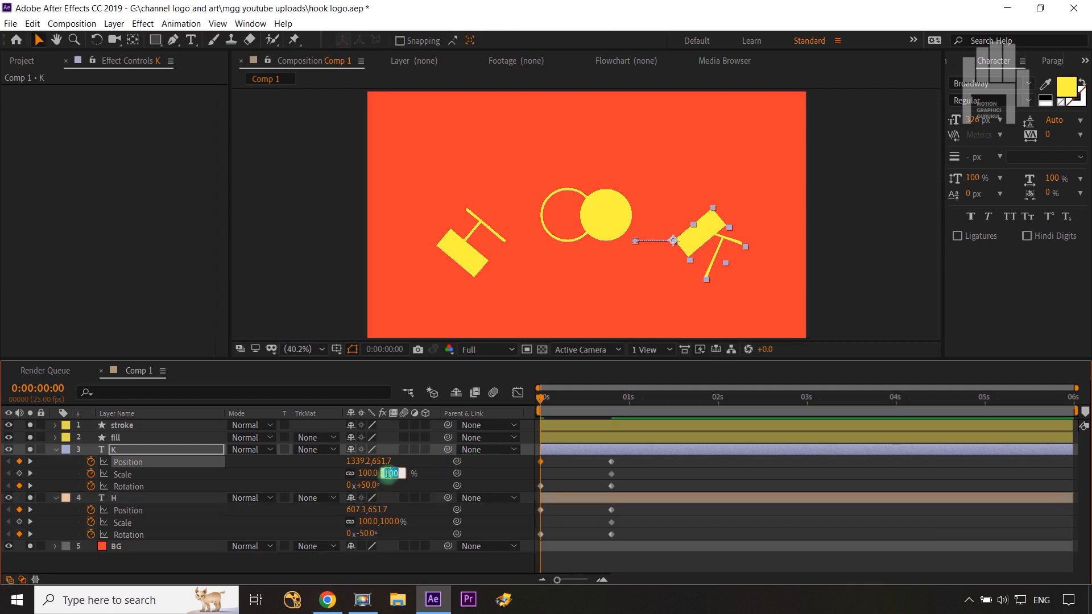
Step: Set the scale of both the K and H layers to 0% at the first frame
text(0)
key(Return)
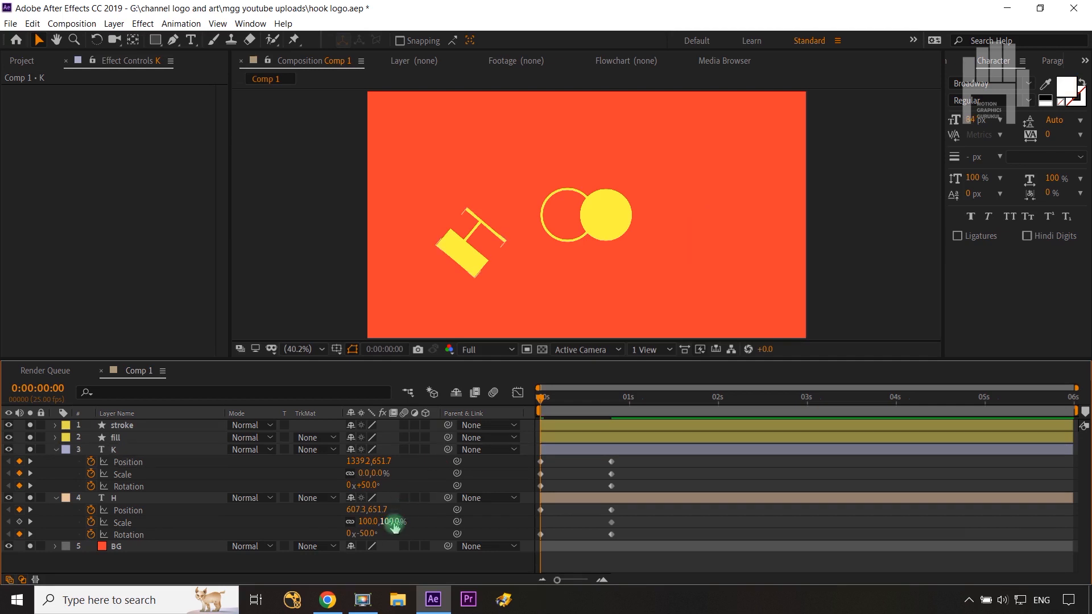
click(392, 522)
text(0)
key(Return)
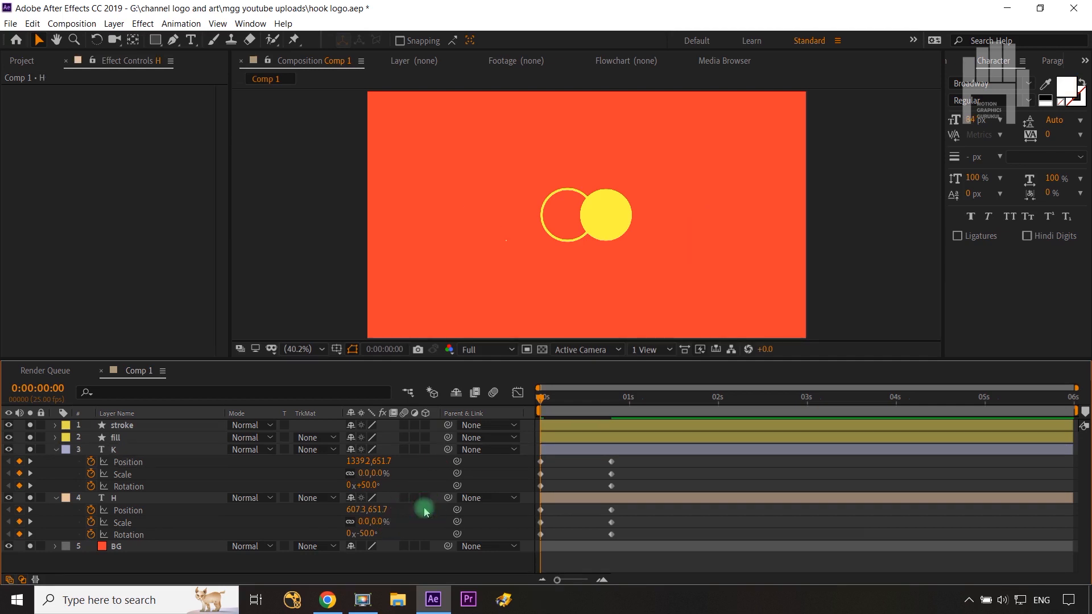
Step: Apply Easy Ease to all K and H keyframes and reshape their speed curves to start fast and slow down gradually
drag(630, 459, 529, 548)
key(F9)
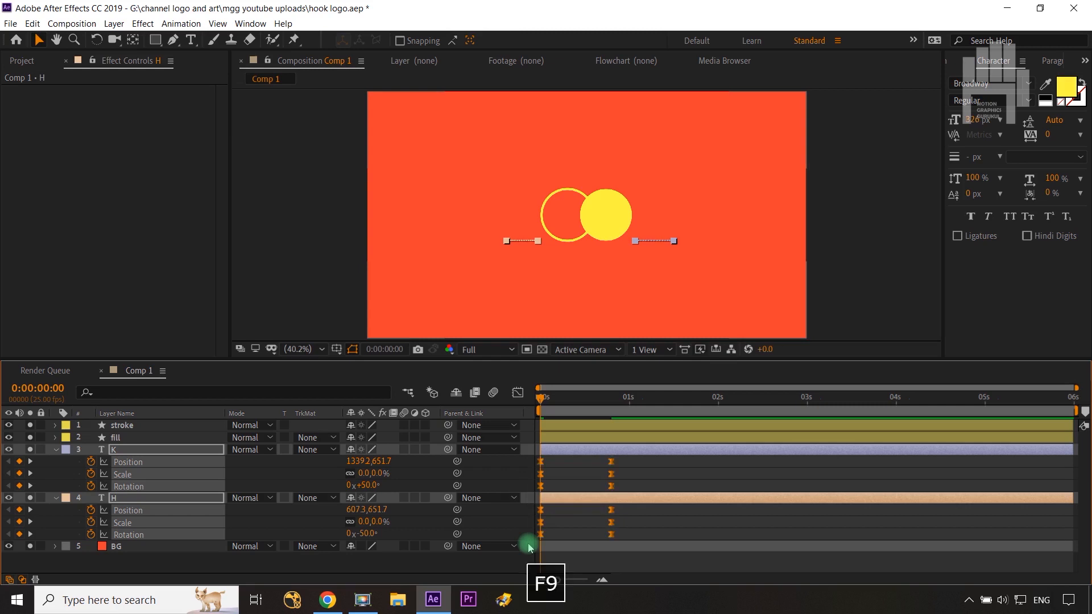
click(518, 394)
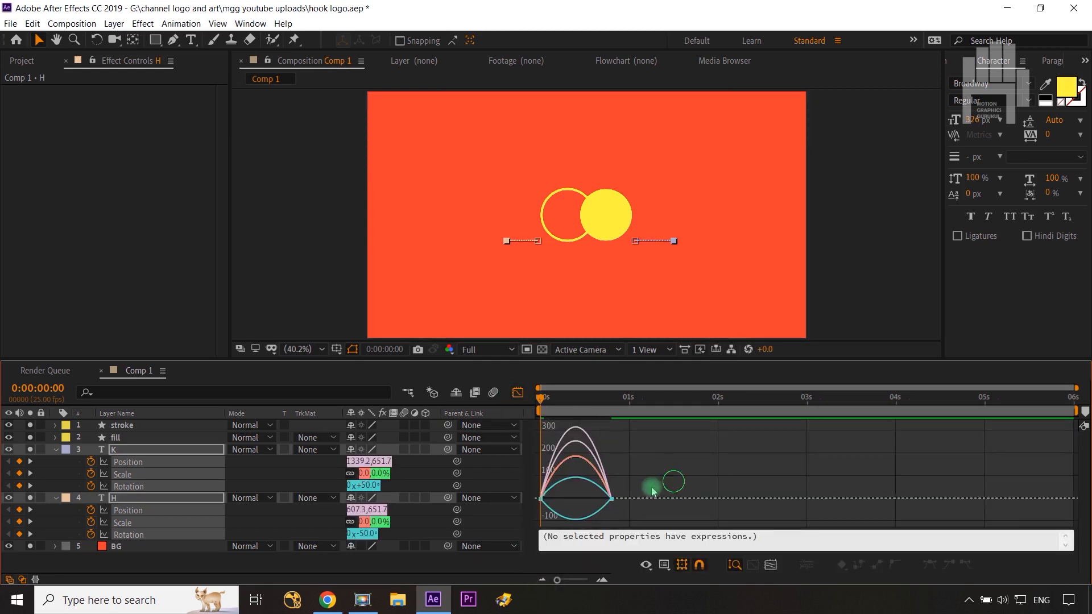
drag(675, 483, 516, 507)
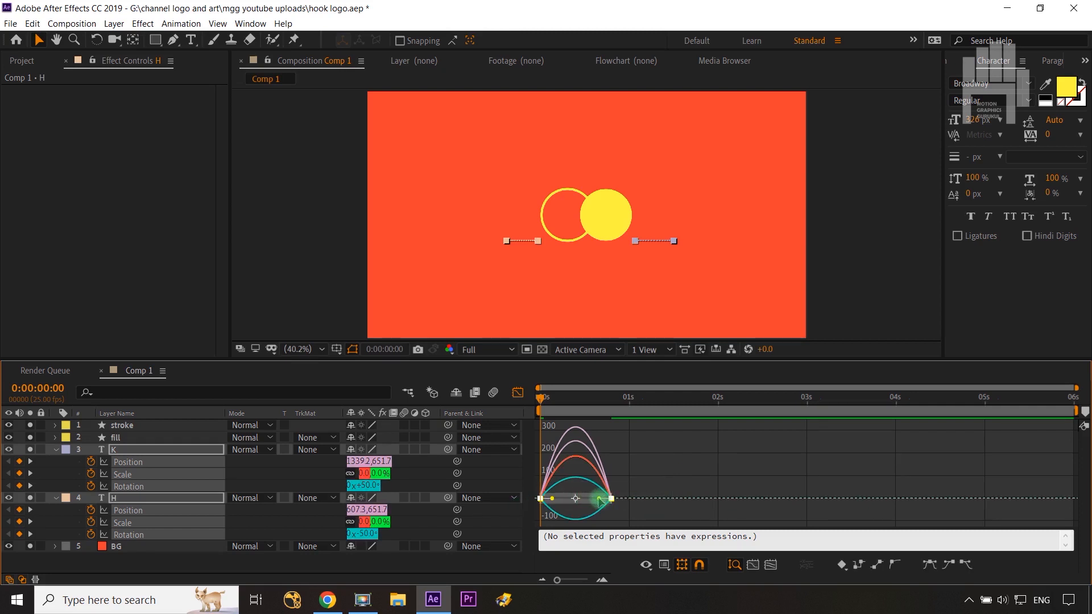
drag(600, 498, 576, 499)
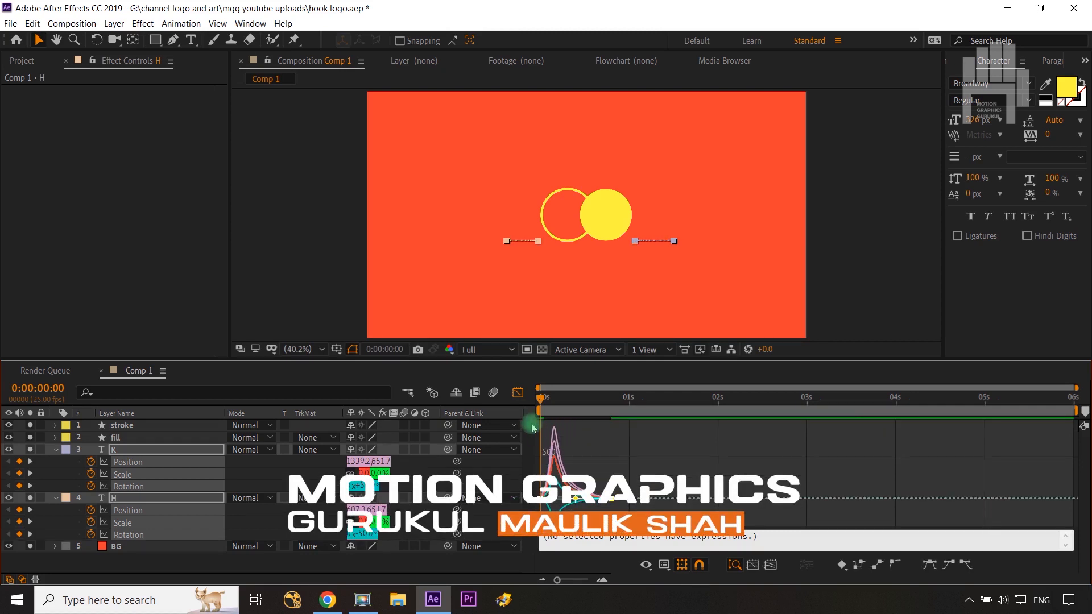
click(517, 395)
click(457, 560)
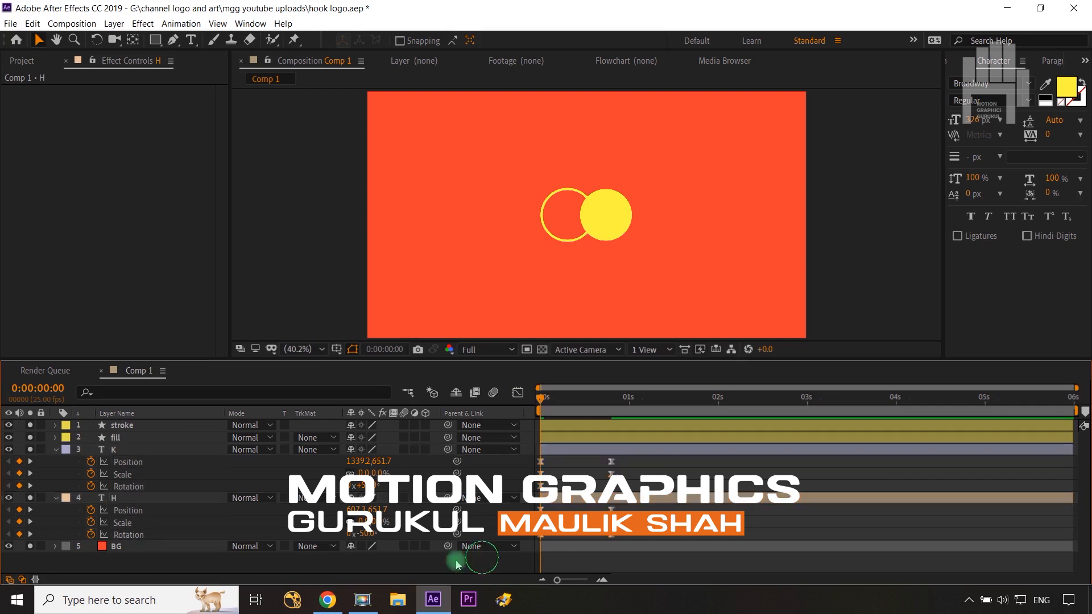
Step: Collapse the properties of the K and H layers
click(57, 449)
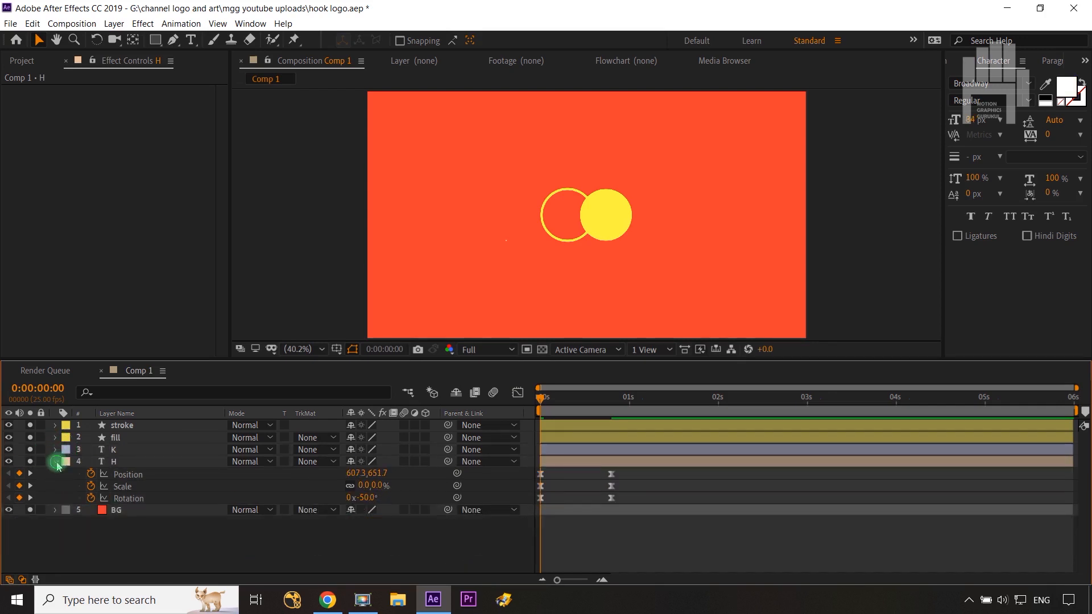
click(55, 462)
click(586, 223)
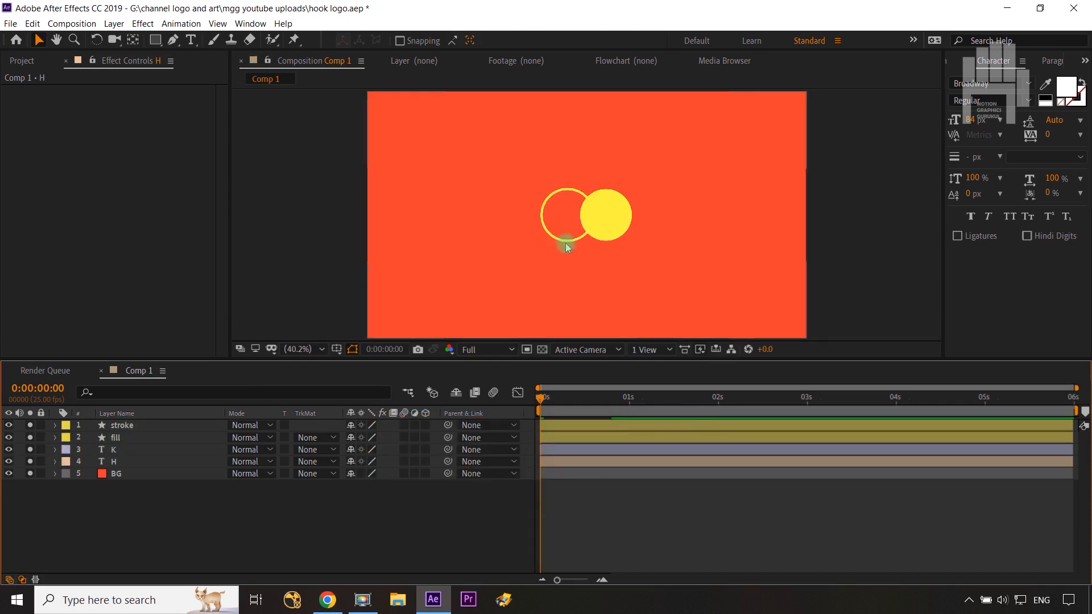
Step: Add Trim Paths to the contents of the stroke layer
click(130, 431)
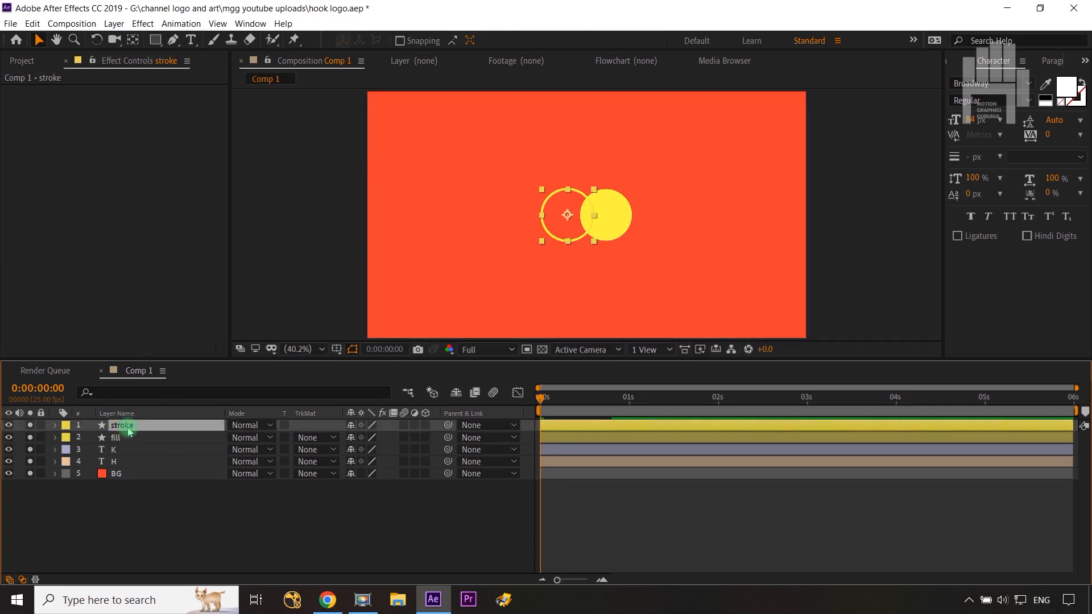
click(55, 426)
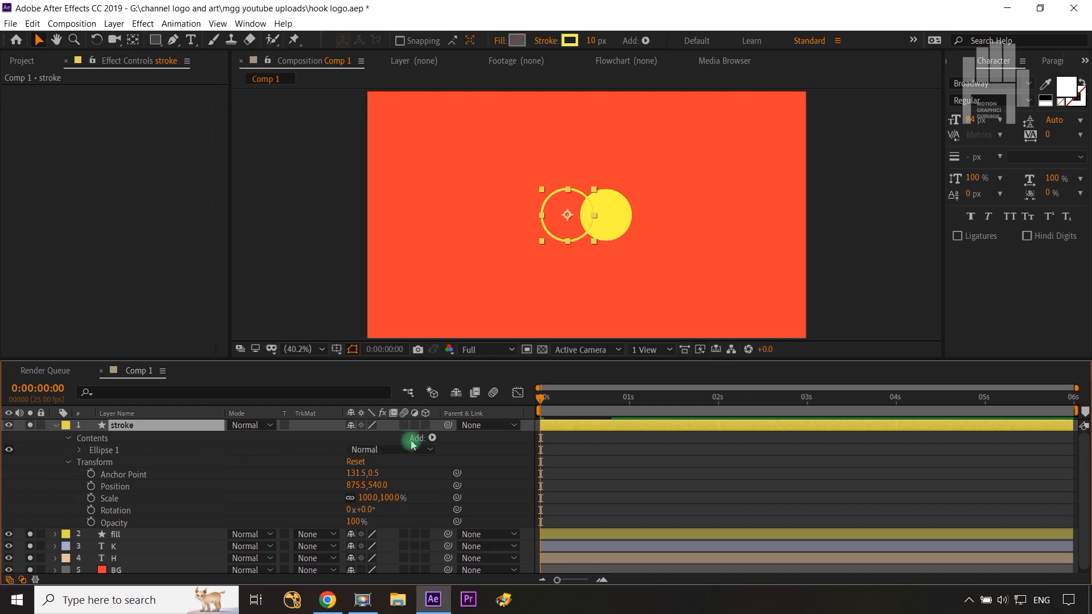
click(433, 439)
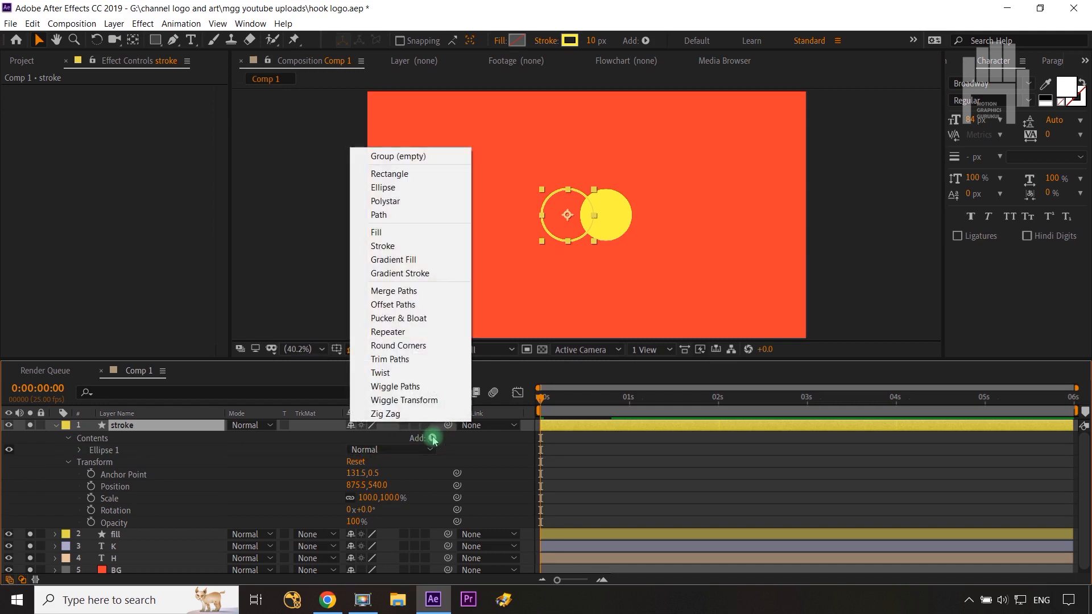
click(403, 359)
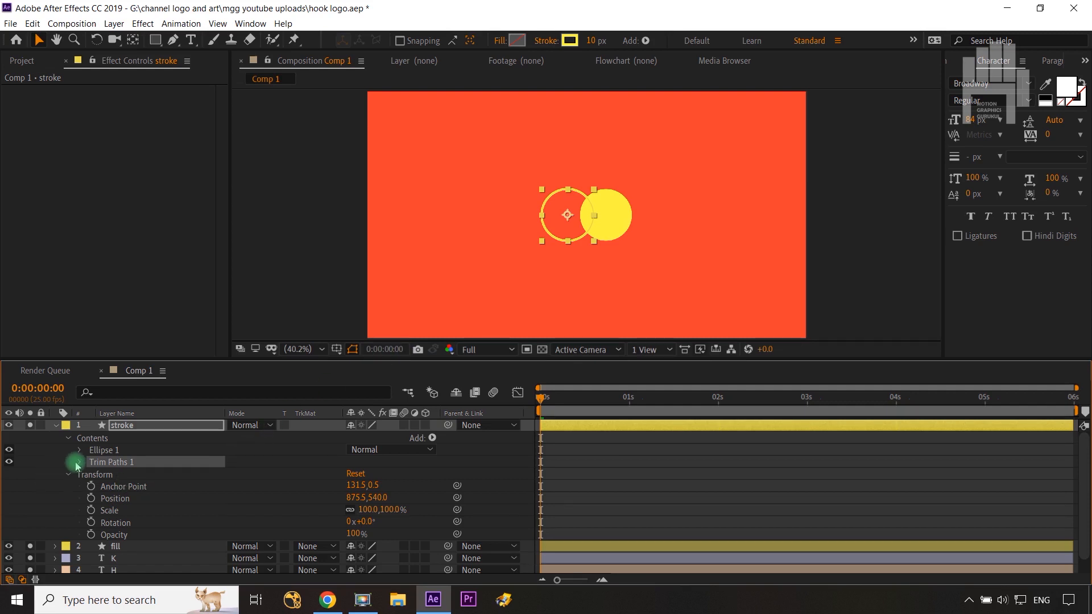
Step: Set the stroke layer's Trim Paths End to 81% and its Offset to 90°
click(79, 463)
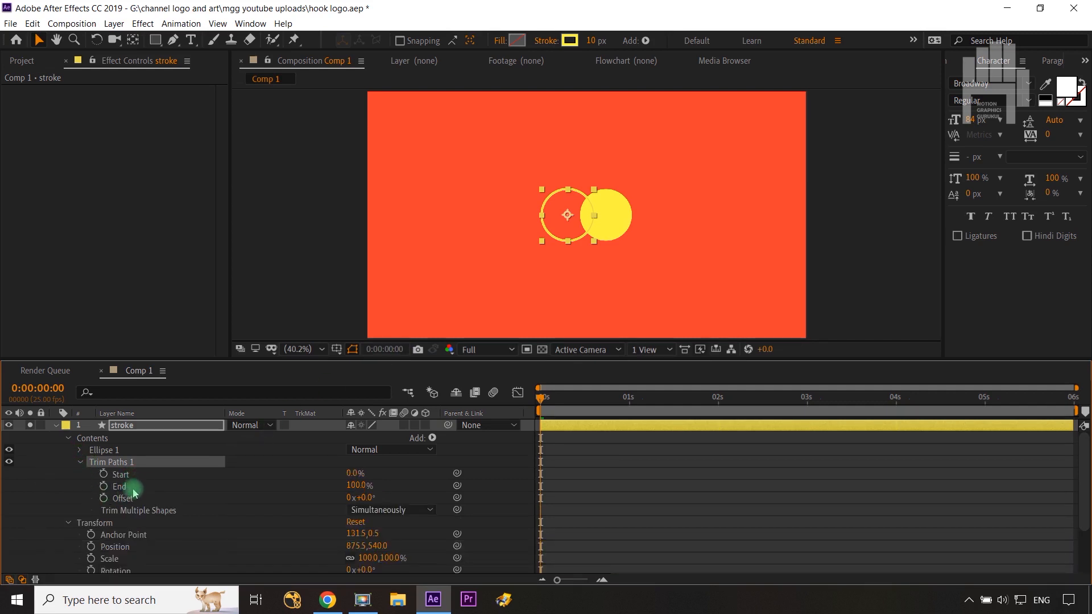
click(348, 482)
drag(354, 485, 345, 487)
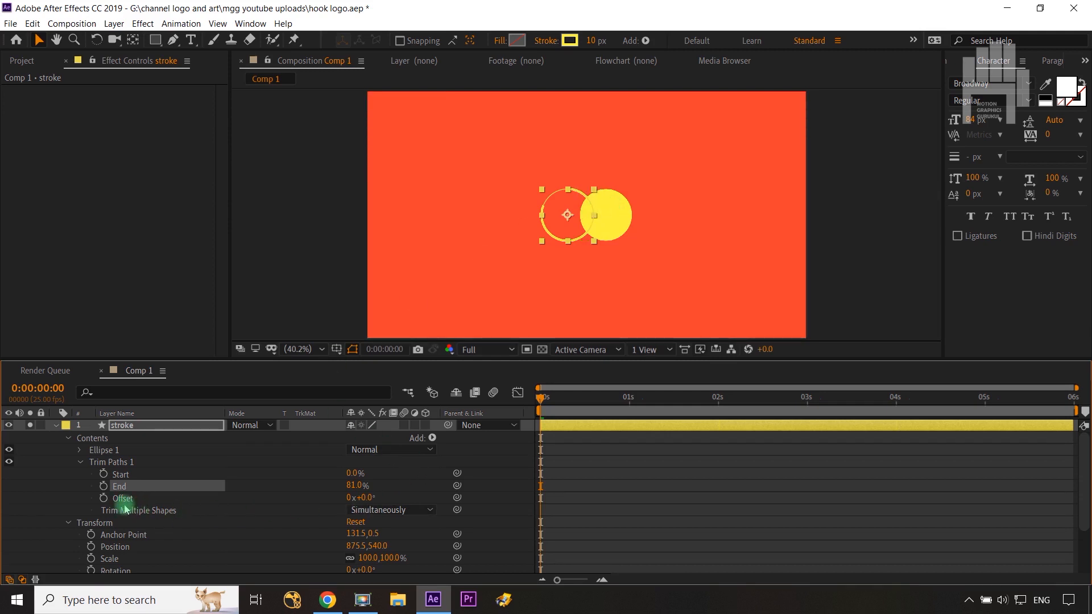
click(364, 498)
text(90)
click(406, 488)
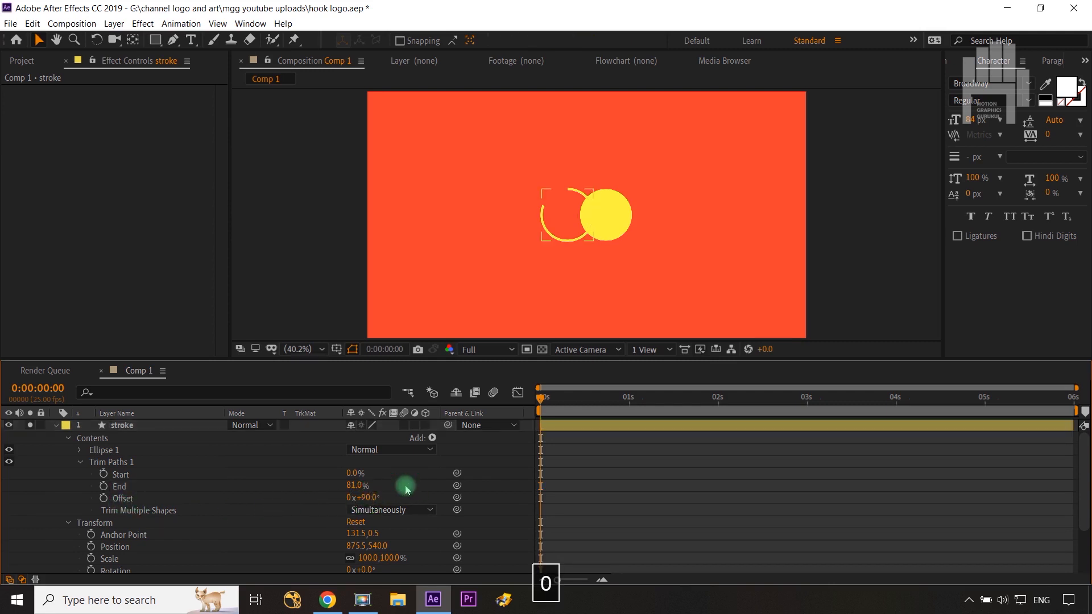
click(643, 237)
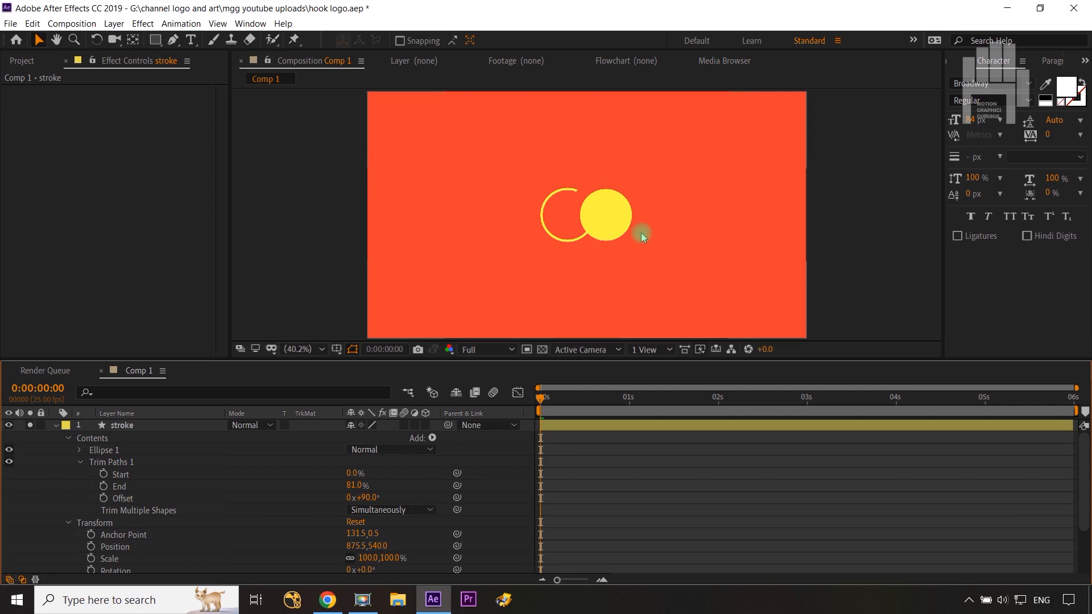
Step: Set the stroke's Trim Paths End to 87% and Start to 13% so the gap meets the filled circle
click(123, 488)
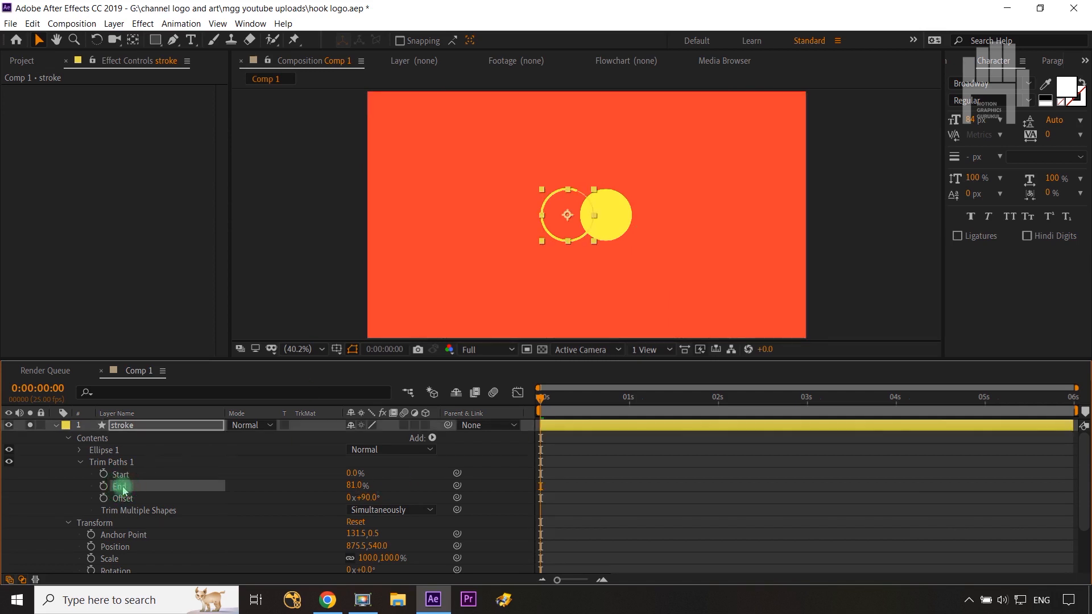
click(193, 490)
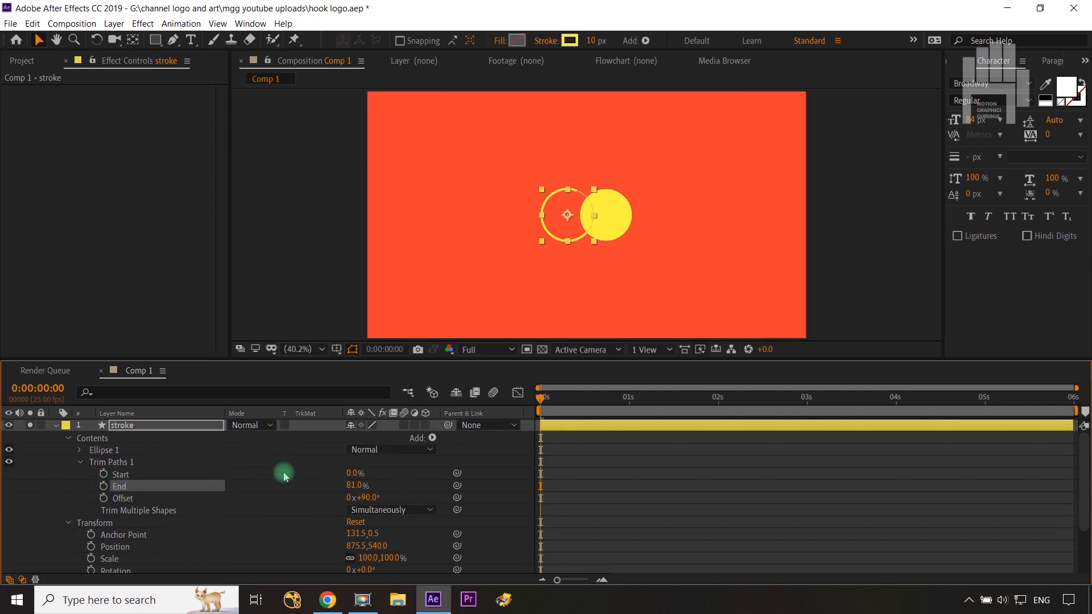
click(353, 486)
text(87)
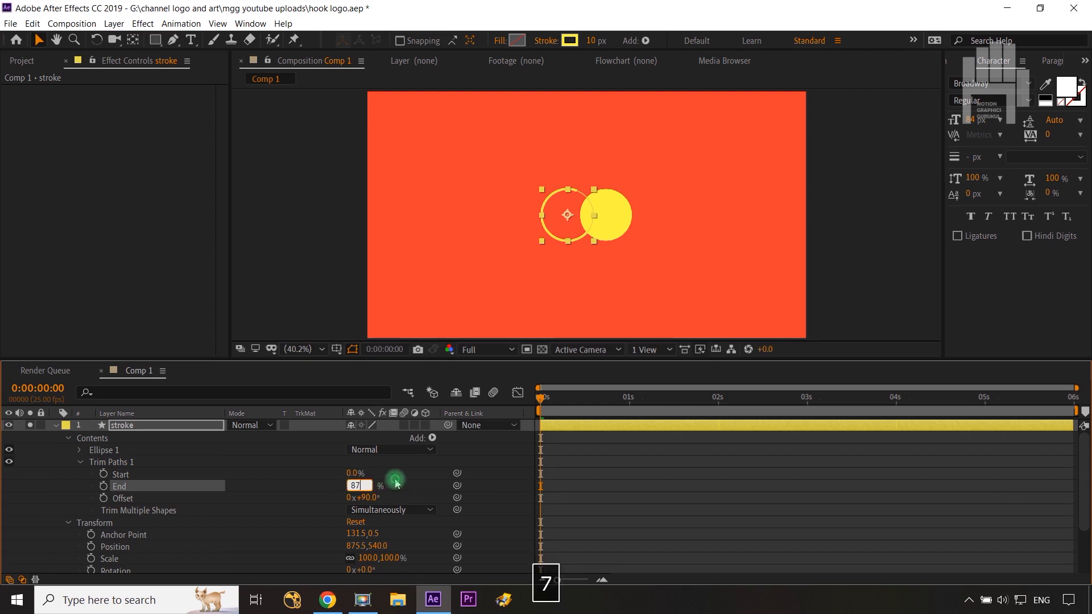
click(390, 482)
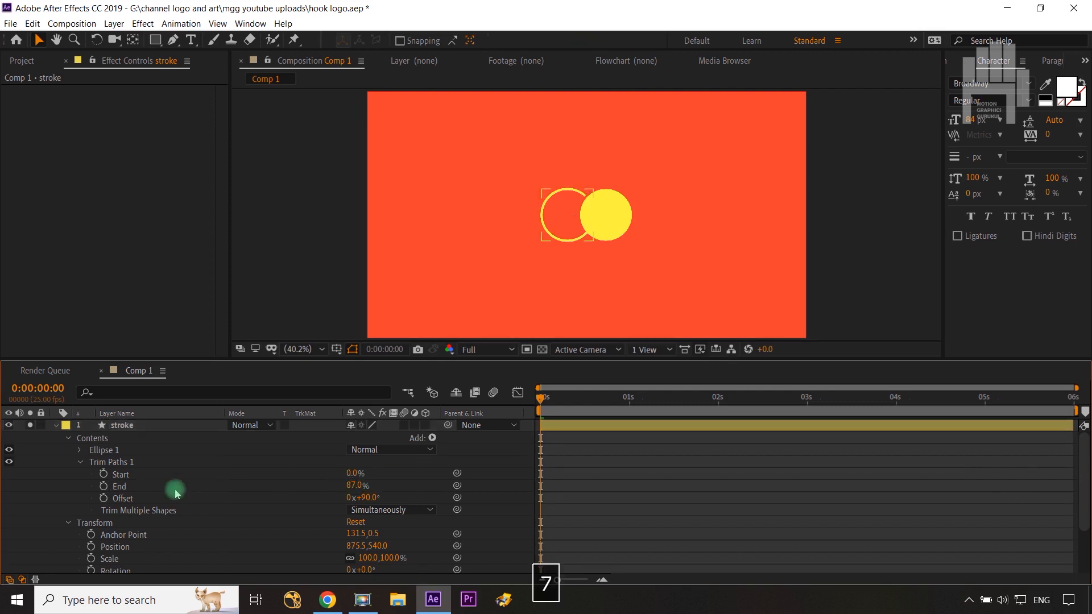
click(354, 473)
text(13)
click(422, 473)
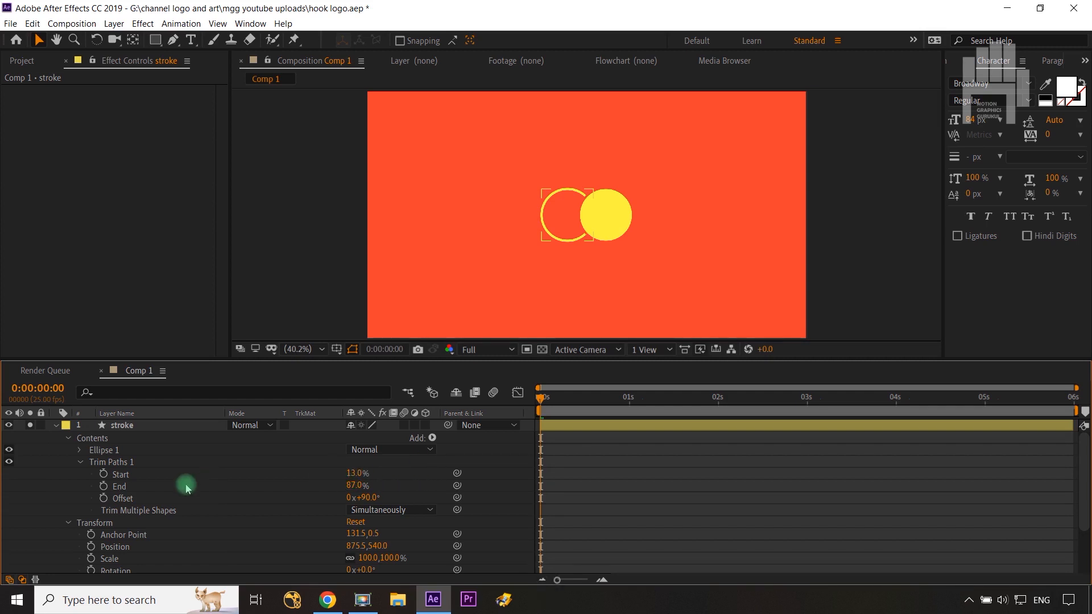
Step: Keyframe the stroke's trim Start and End, move both keyframes to 0:00:00:20, and return to the first frame
click(104, 474)
click(104, 486)
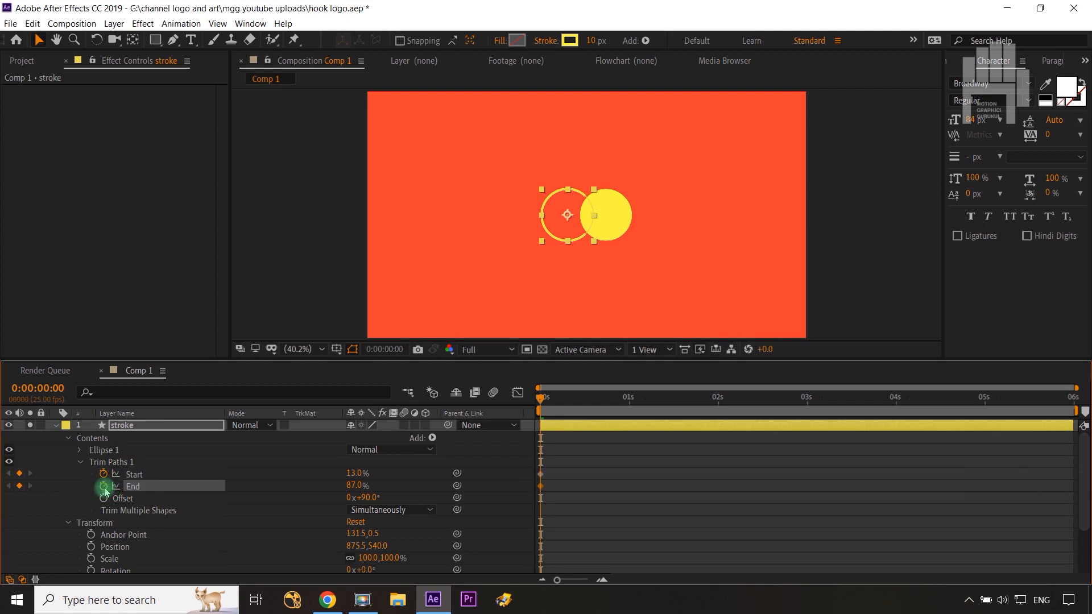
key(shift+Page_Down)
key(shift+Page_Down)
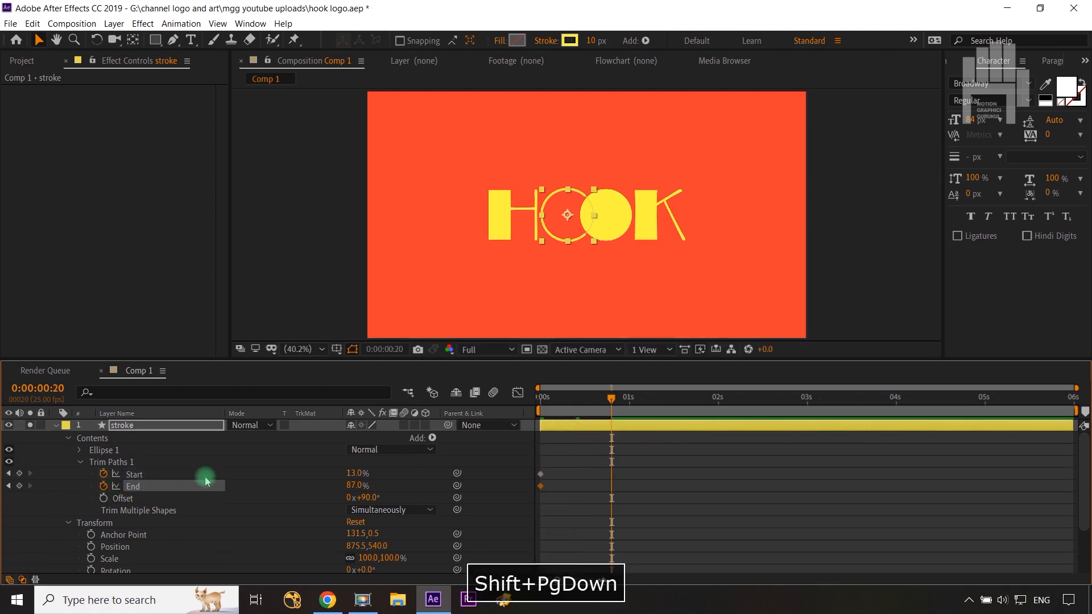
drag(556, 471, 612, 480)
drag(612, 398, 521, 411)
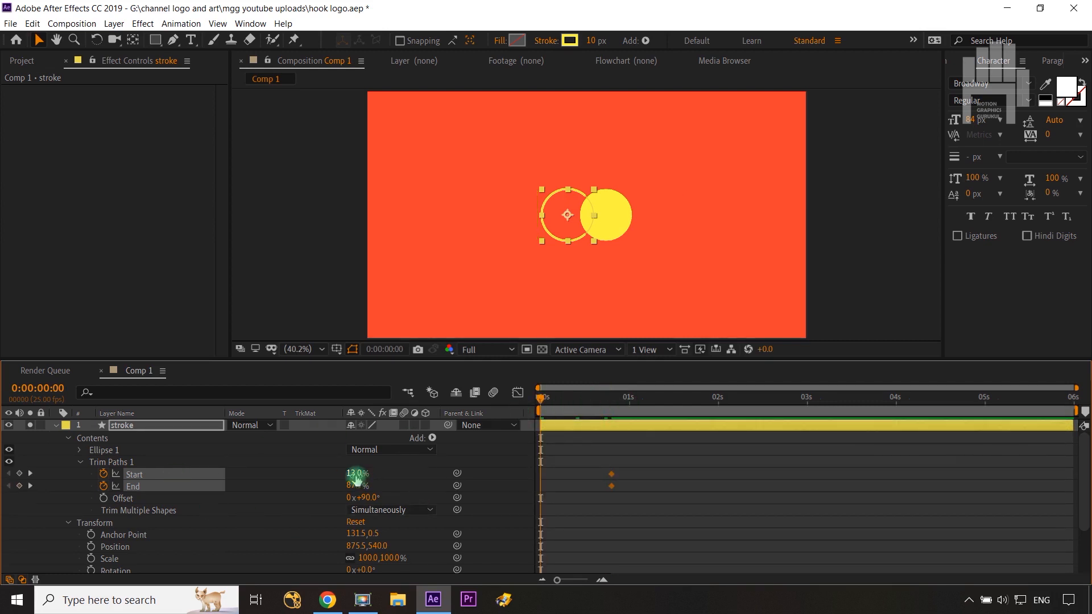
Step: Set the stroke's trim Start to 0% and End to 100% at the first frame
text(0)
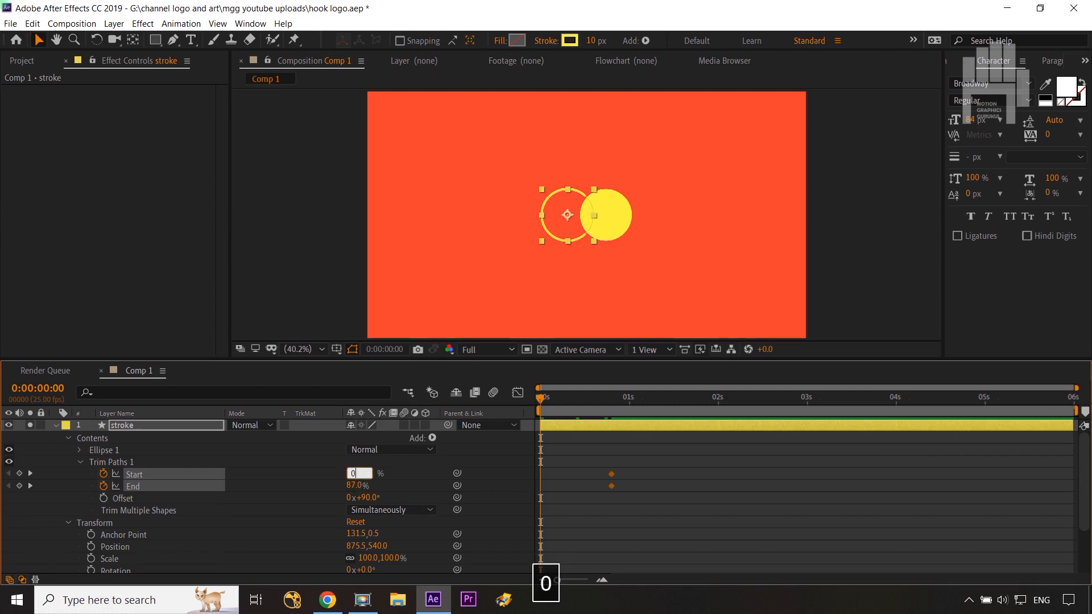
click(393, 467)
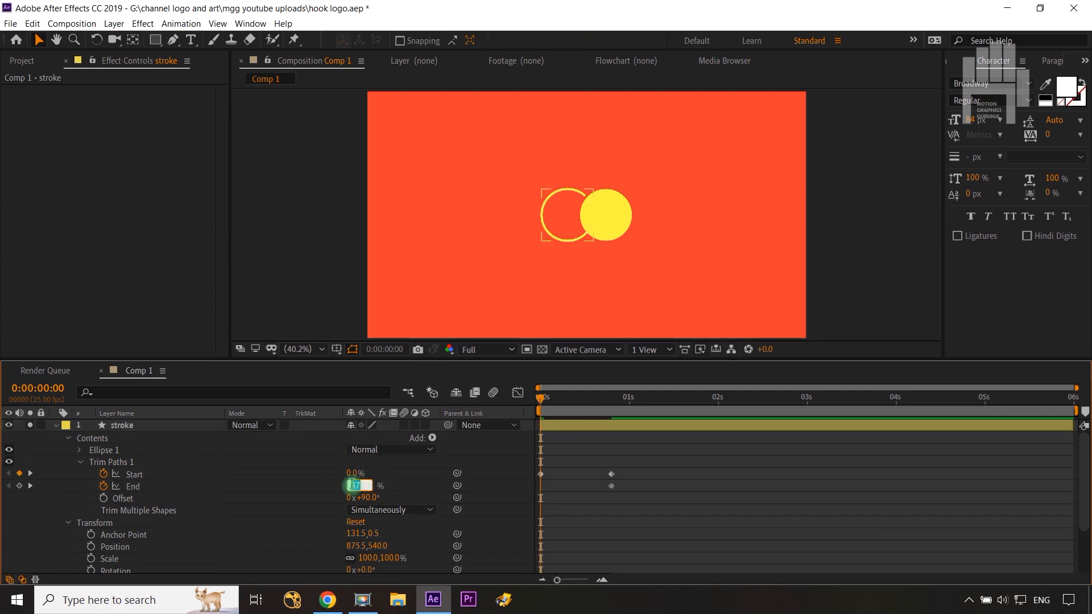
text(100)
click(411, 481)
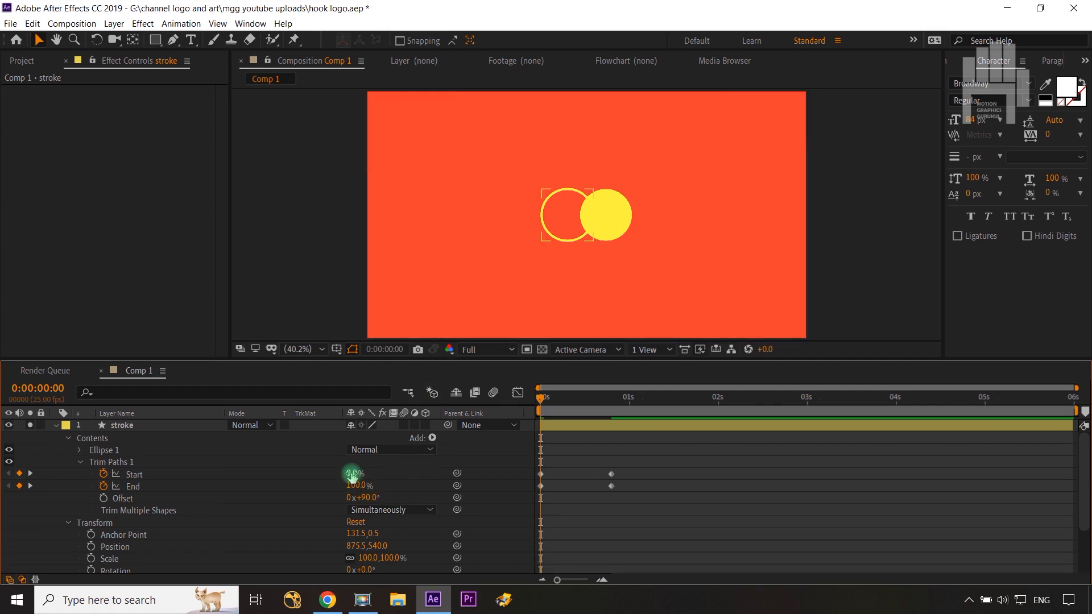
Step: Set both the trim Start and End of the stroke layer to 50% at the first frame
text(50)
click(393, 469)
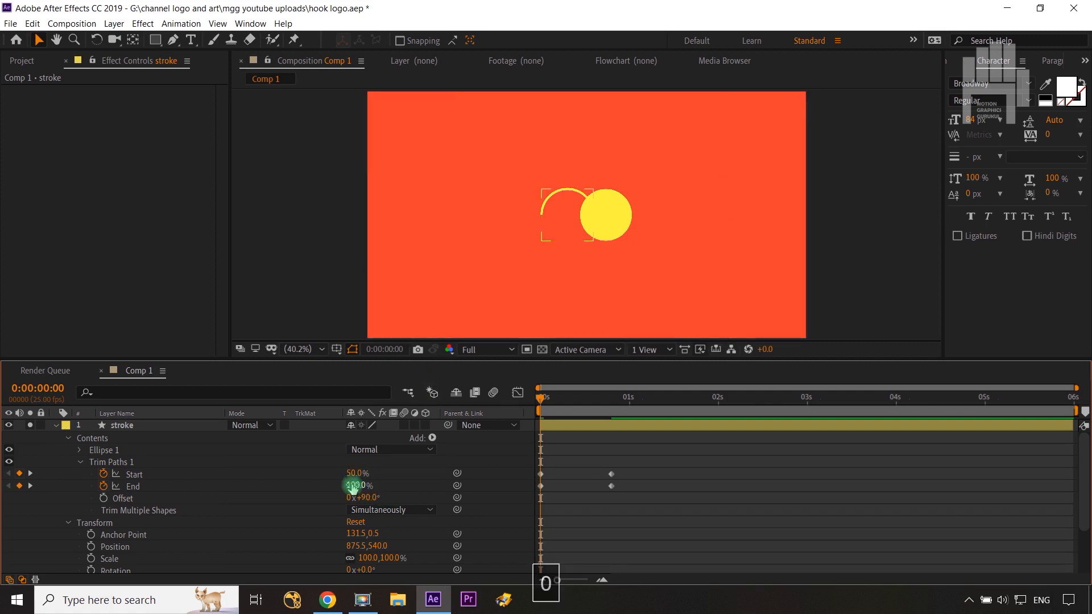
click(352, 485)
text(50)
click(413, 470)
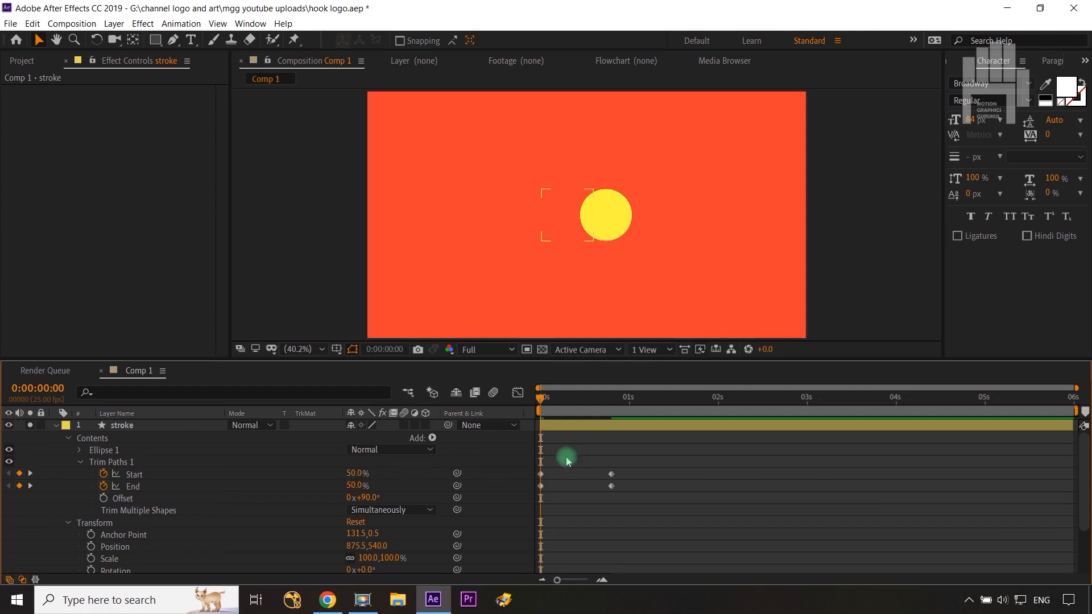
mouse_move(541, 398)
mouse_down()
mouse_move(592, 401)
mouse_move(541, 420)
mouse_up()
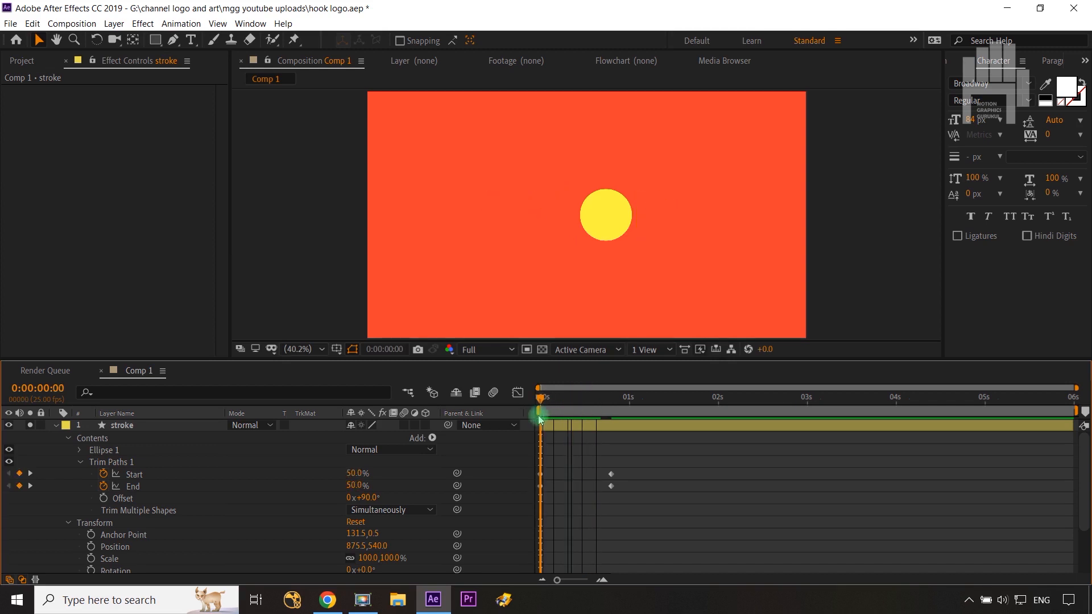
Step: Apply Easy Ease to the stroke's trim keyframes and reshape their speed curves to peak early and slow down gradually
drag(640, 467, 524, 495)
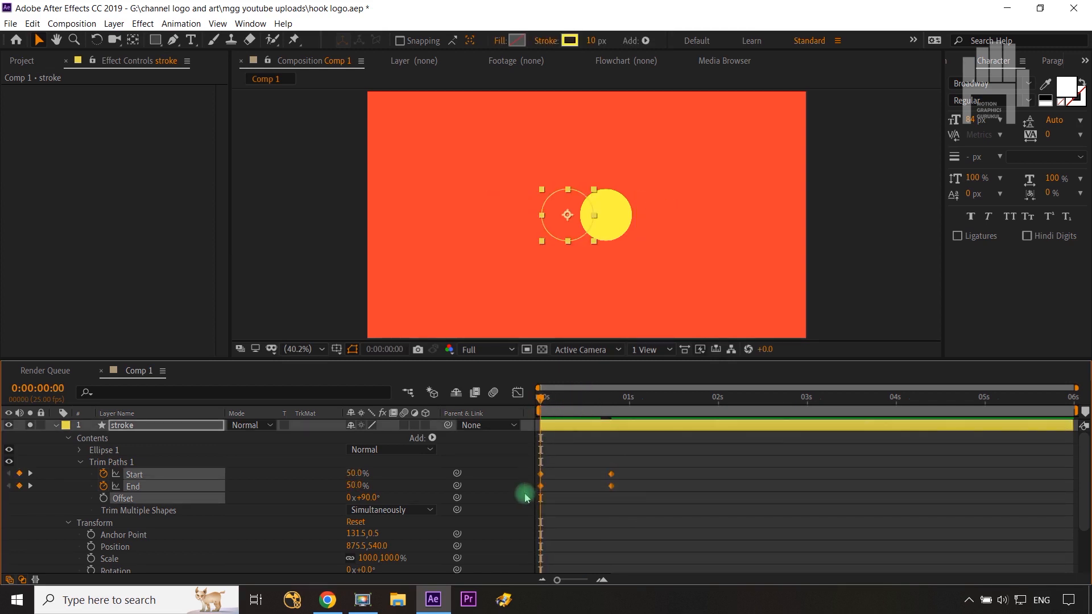
key(F9)
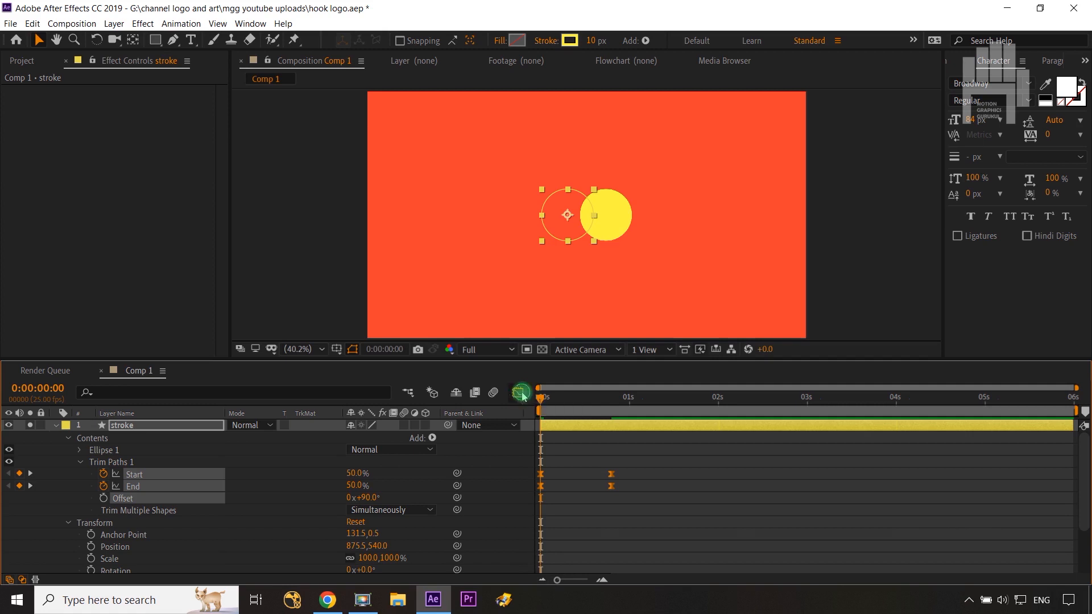
click(521, 392)
drag(642, 447, 541, 497)
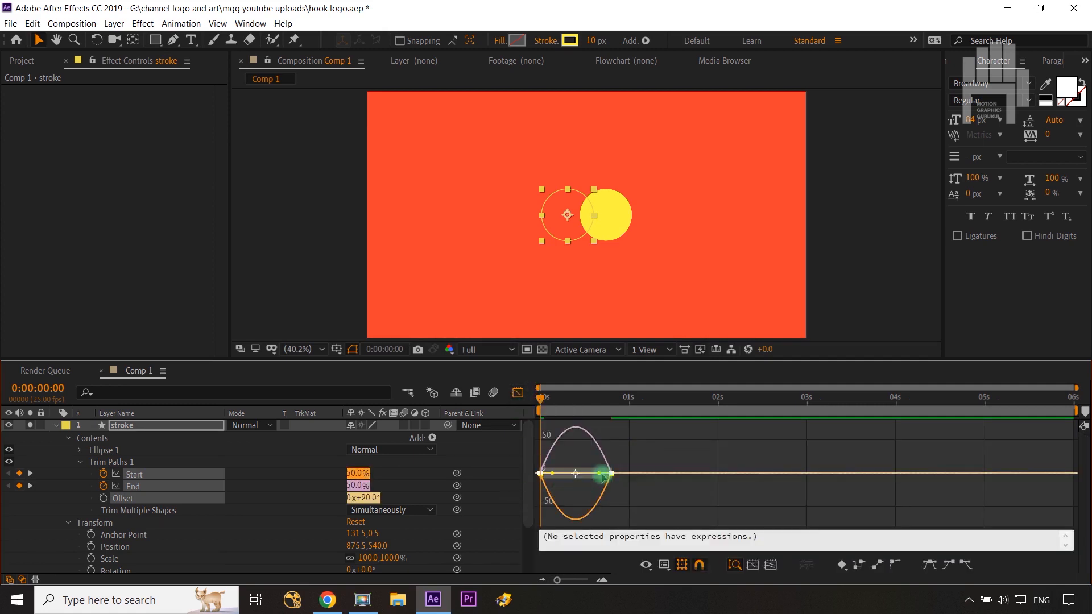
drag(604, 476, 574, 475)
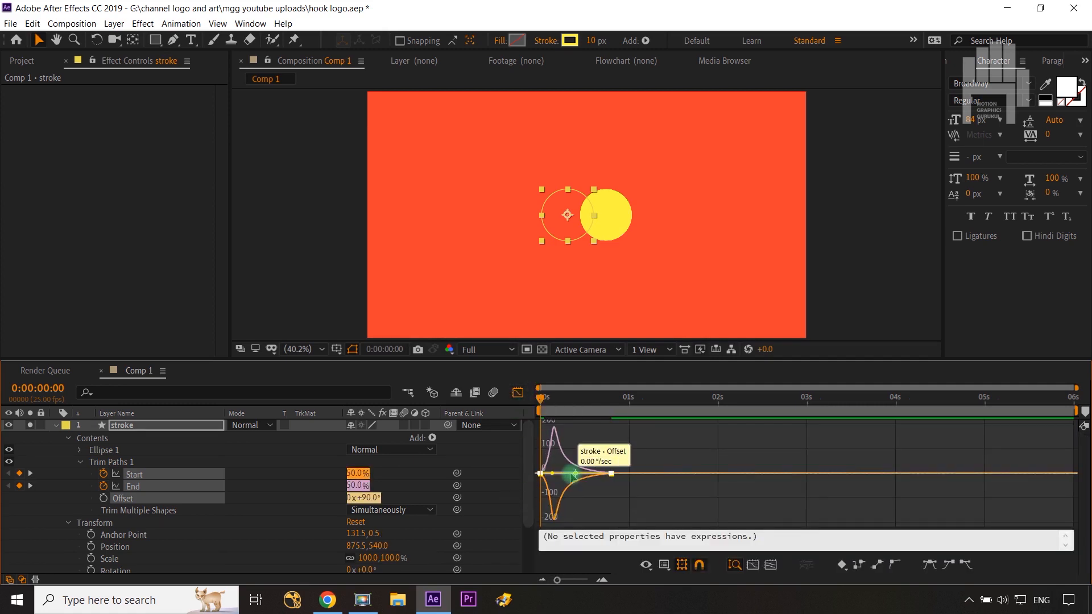
click(518, 393)
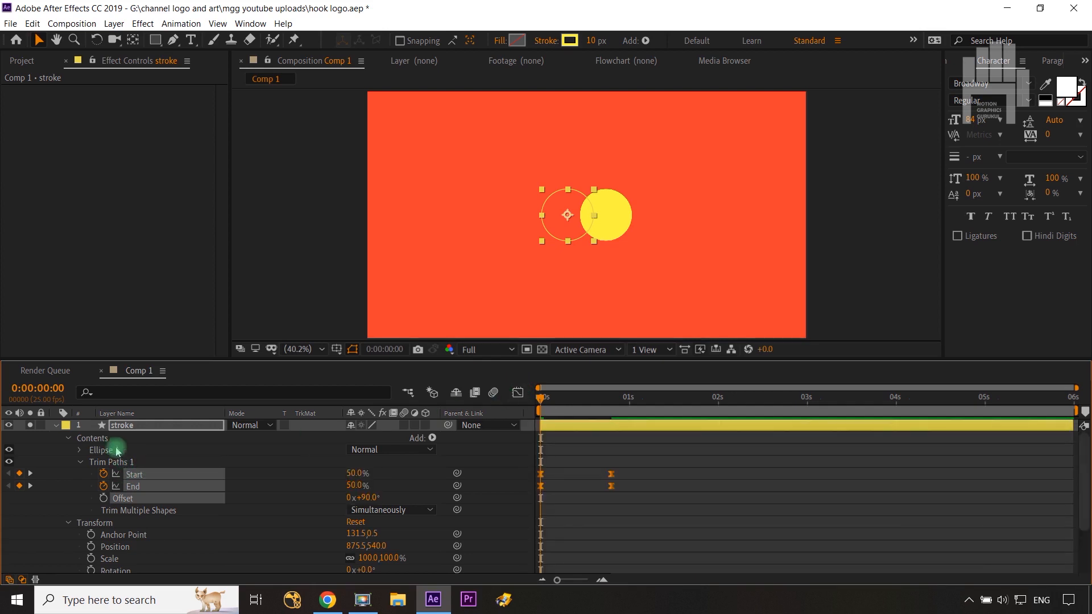
Step: Add a Position keyframe to the stroke layer at the first frame and show all of its keyframed properties
click(52, 427)
click(135, 431)
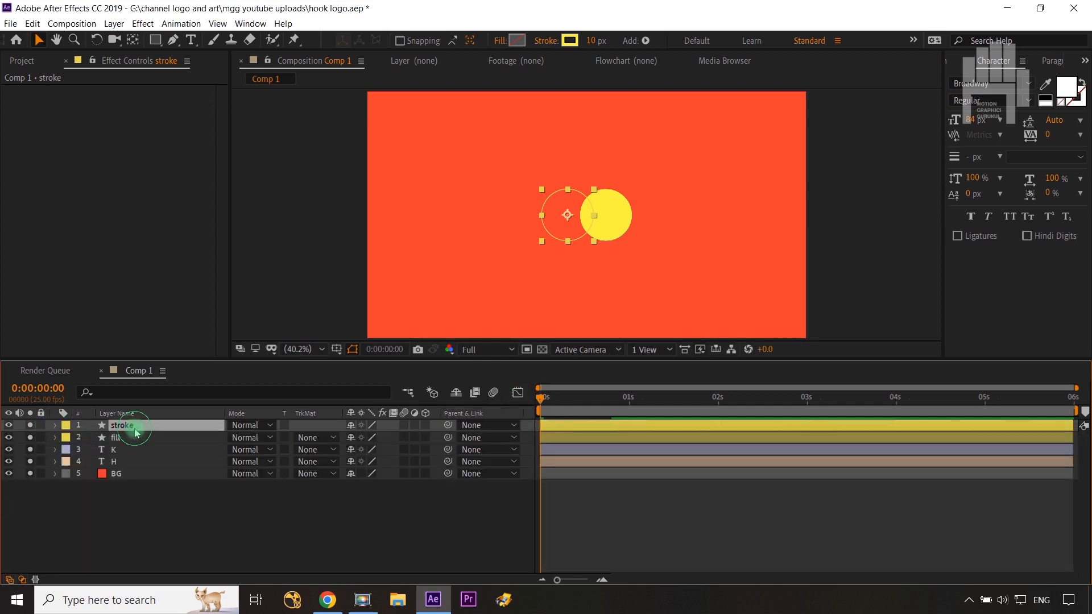
key(p)
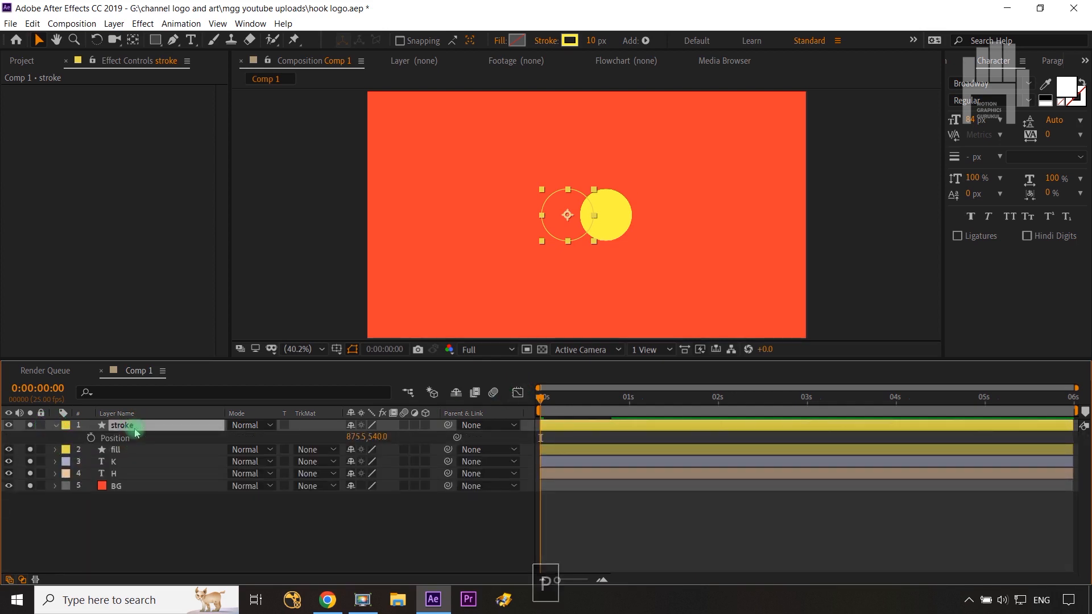
click(91, 439)
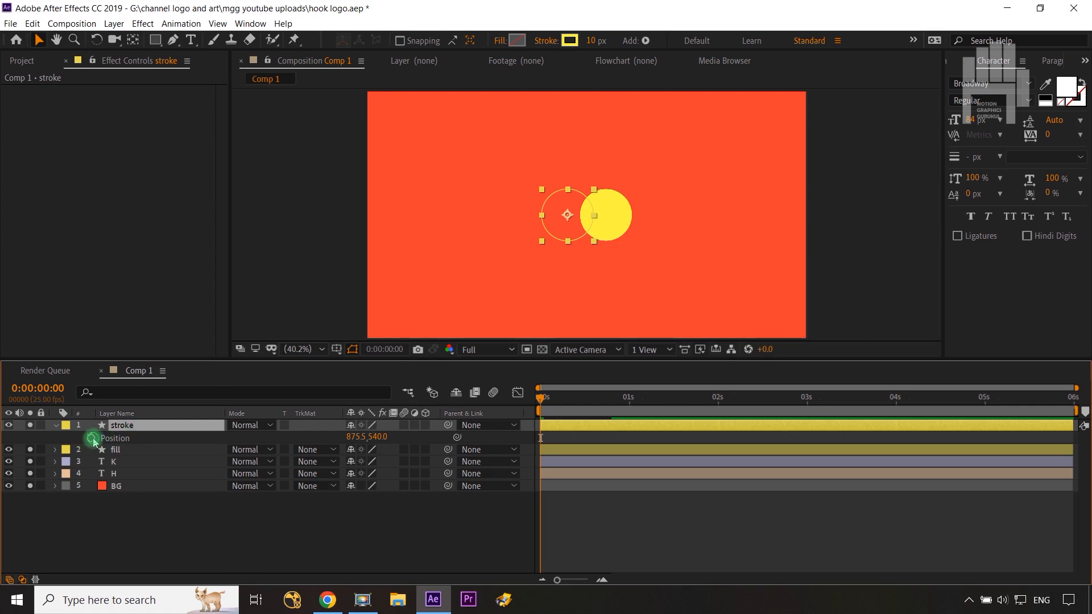
click(122, 427)
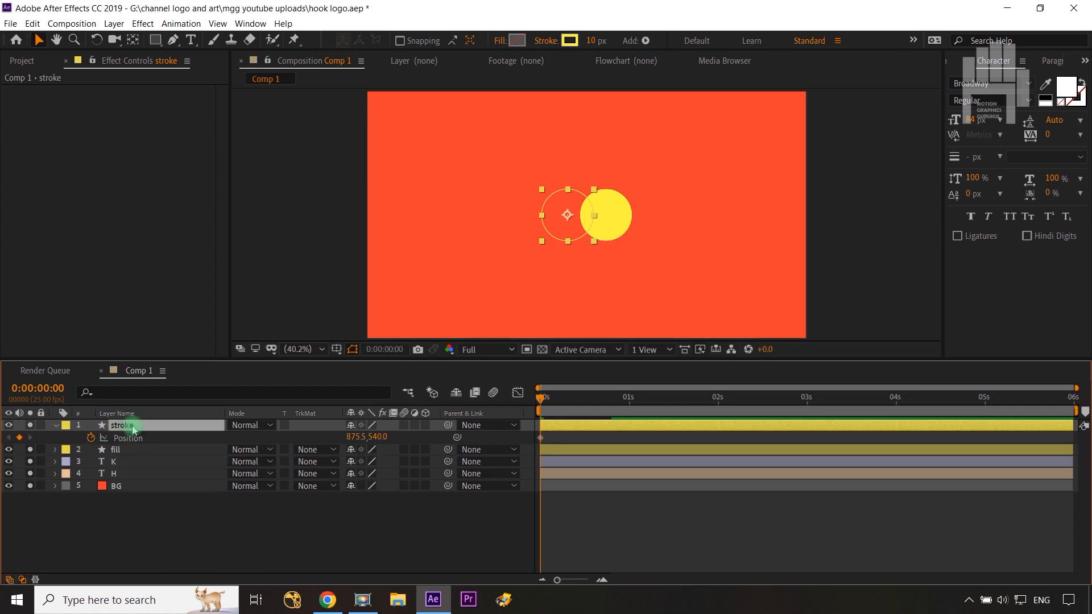
key(u)
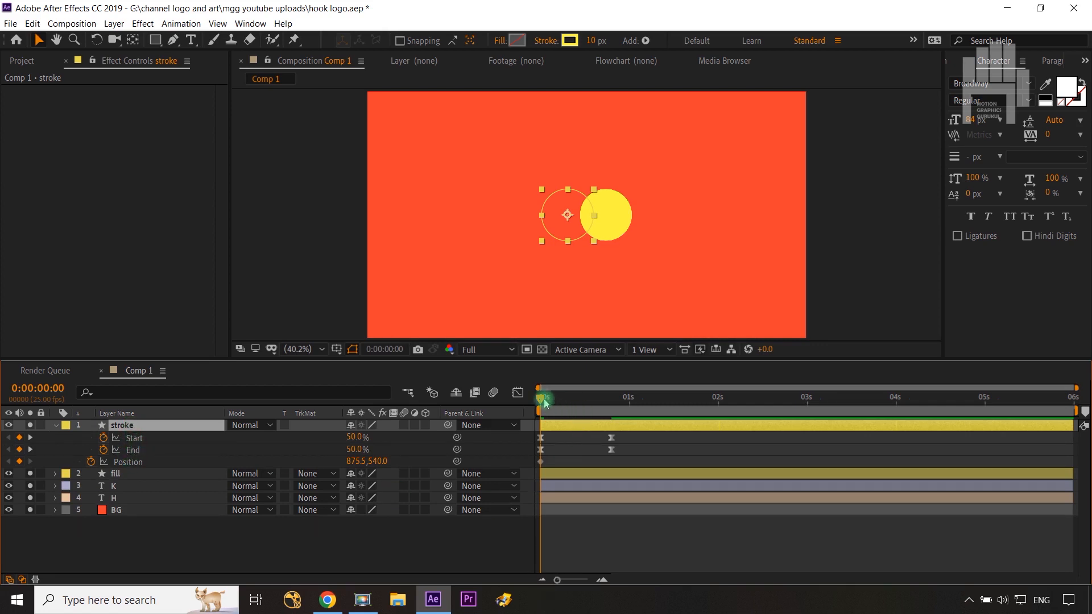
Step: Add a stroke Position keyframe at 0:00:00:20, and set the first-frame X position to 758.5
drag(543, 399, 611, 399)
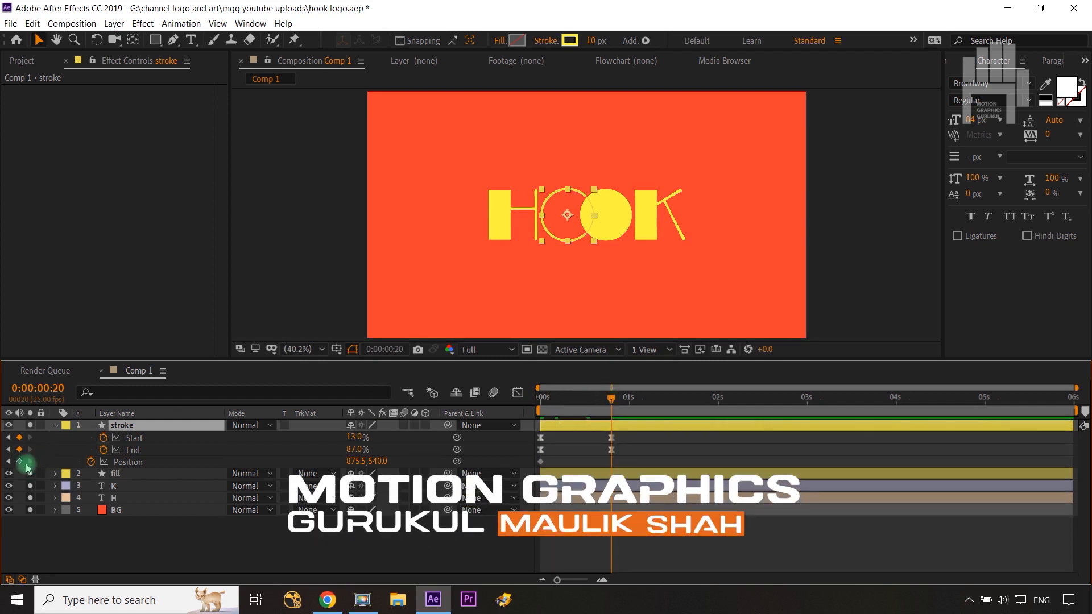
click(19, 461)
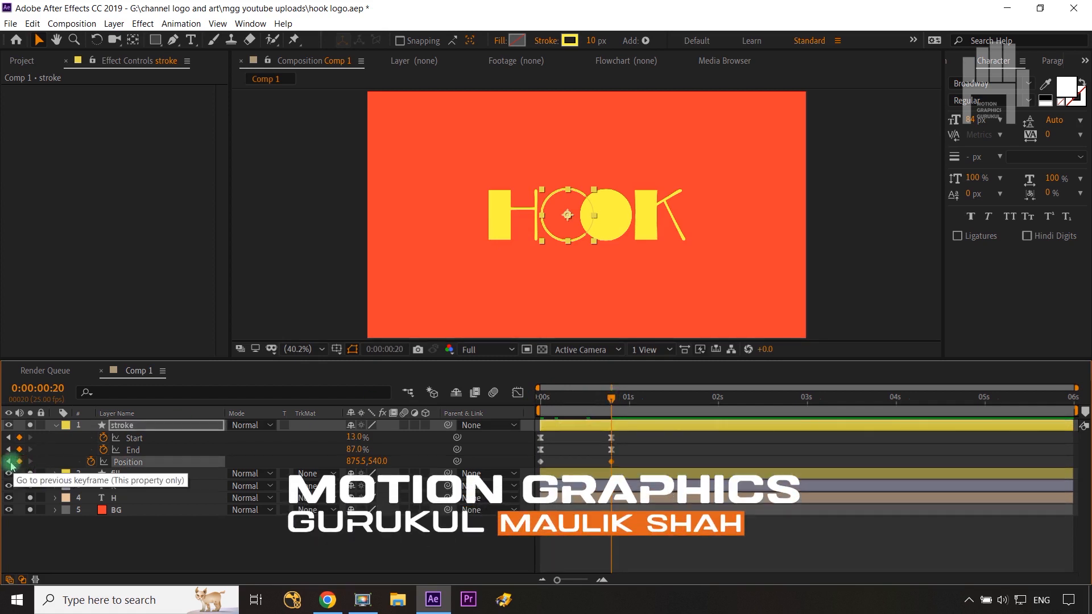
click(8, 461)
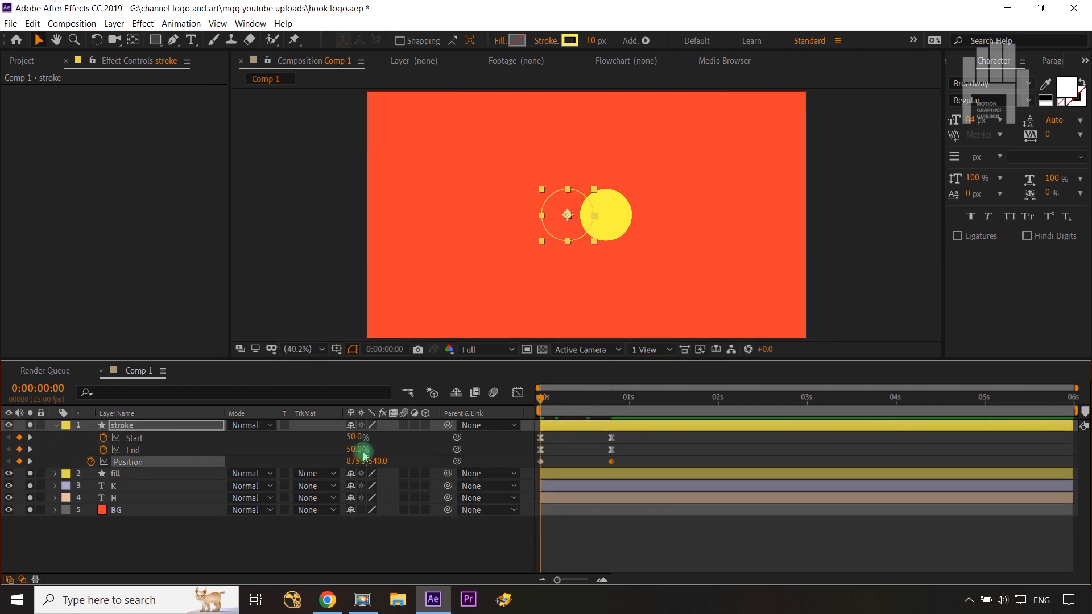
mouse_move(356, 462)
mouse_down()
mouse_move(268, 463)
mouse_move(280, 469)
mouse_up()
Step: Apply Easy Ease to the stroke's Position keyframes and reshape the speed curve to peak early and slow down gradually
drag(628, 456, 535, 473)
key(F9)
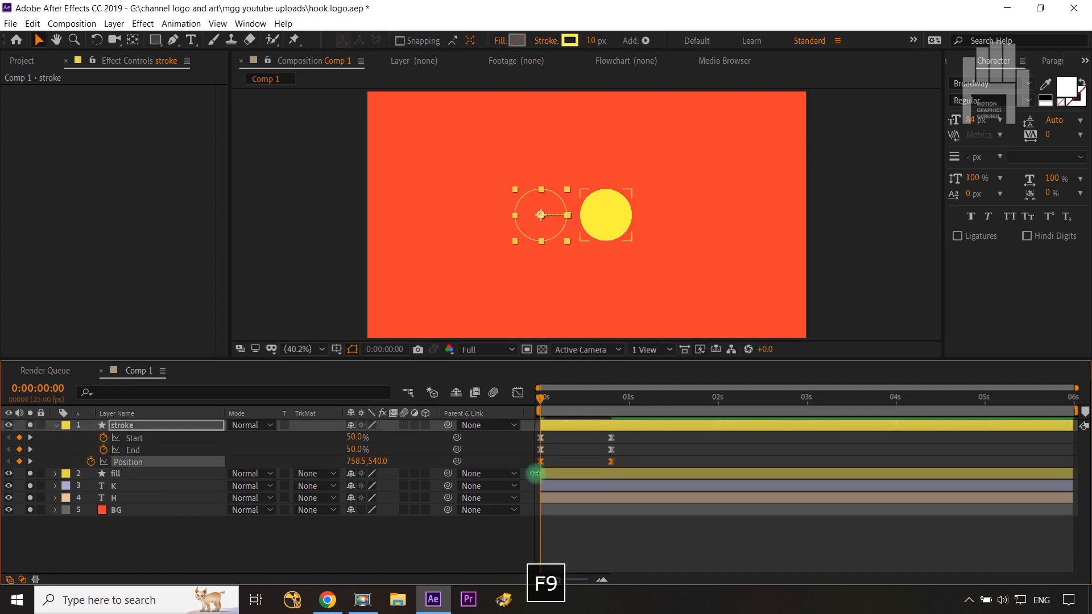
click(517, 393)
drag(655, 502, 475, 561)
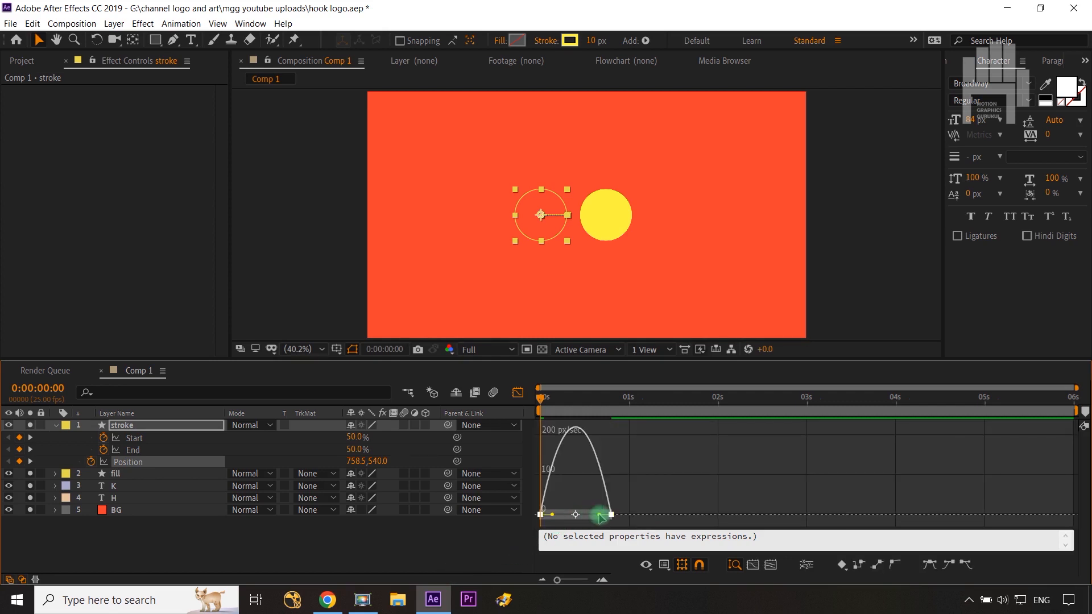
drag(600, 515, 573, 518)
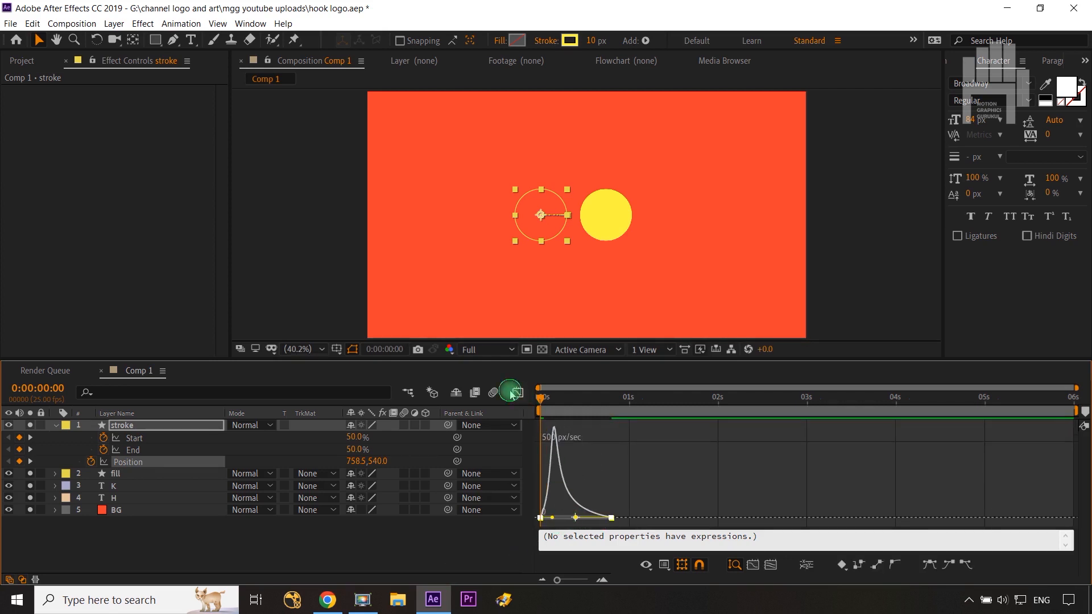
click(516, 392)
click(500, 551)
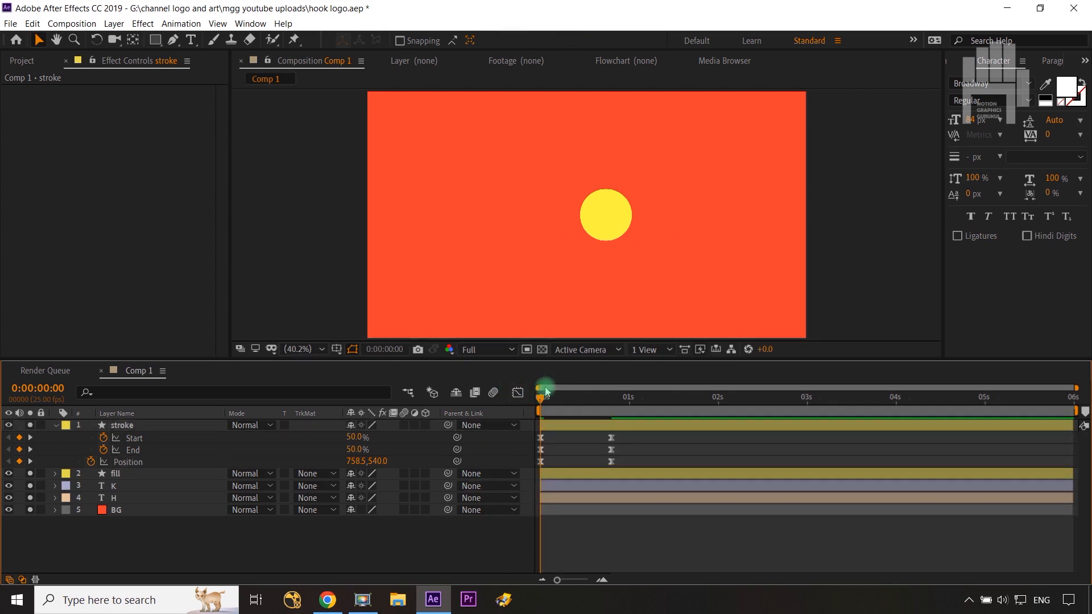
Step: Preview the stroke circle's animation from the first frame
mouse_move(545, 400)
mouse_down()
mouse_move(602, 409)
mouse_move(530, 407)
mouse_up()
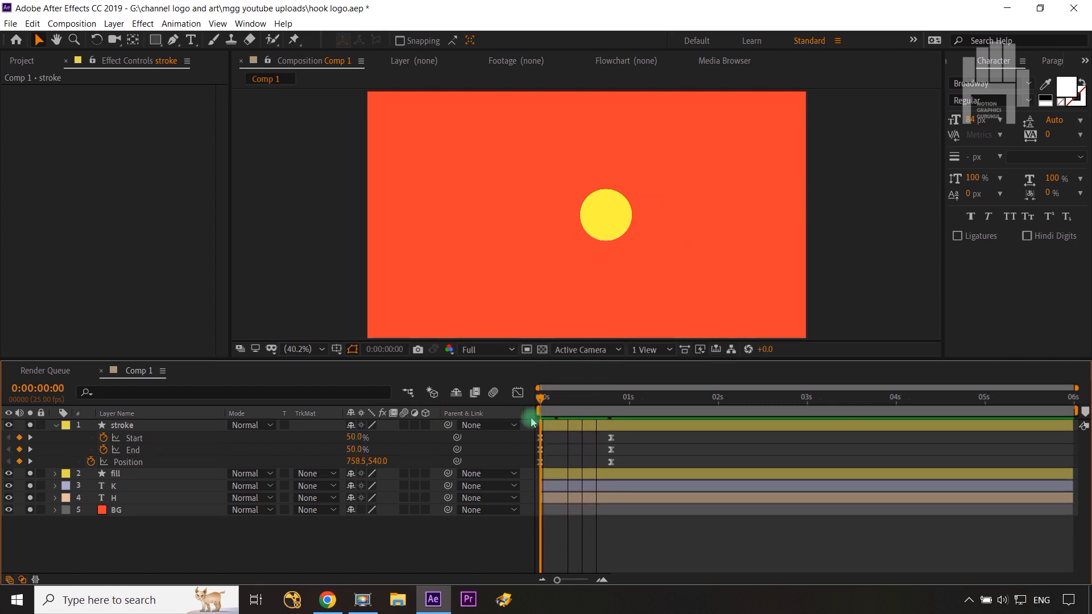
click(470, 519)
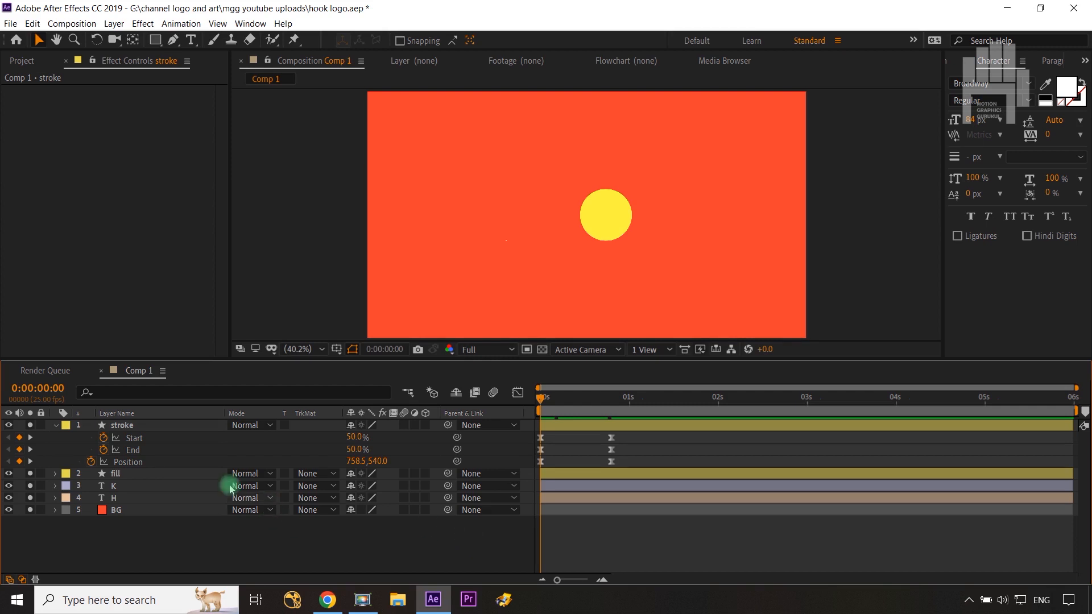
click(141, 478)
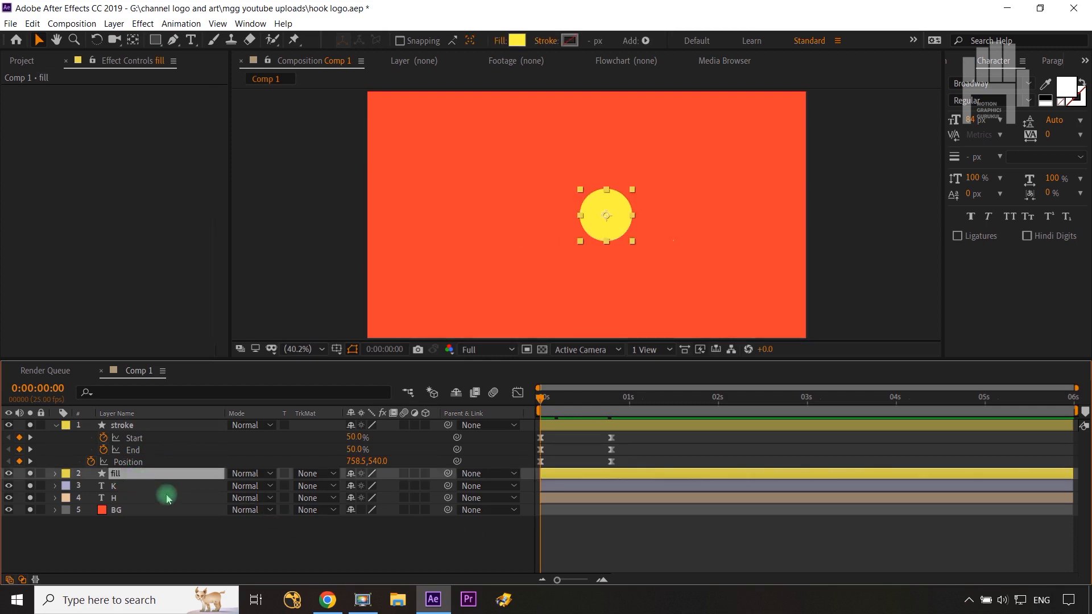
Step: Switch to Chrome to view the YouTube Studio channel dashboard, and return to After Effects
click(328, 600)
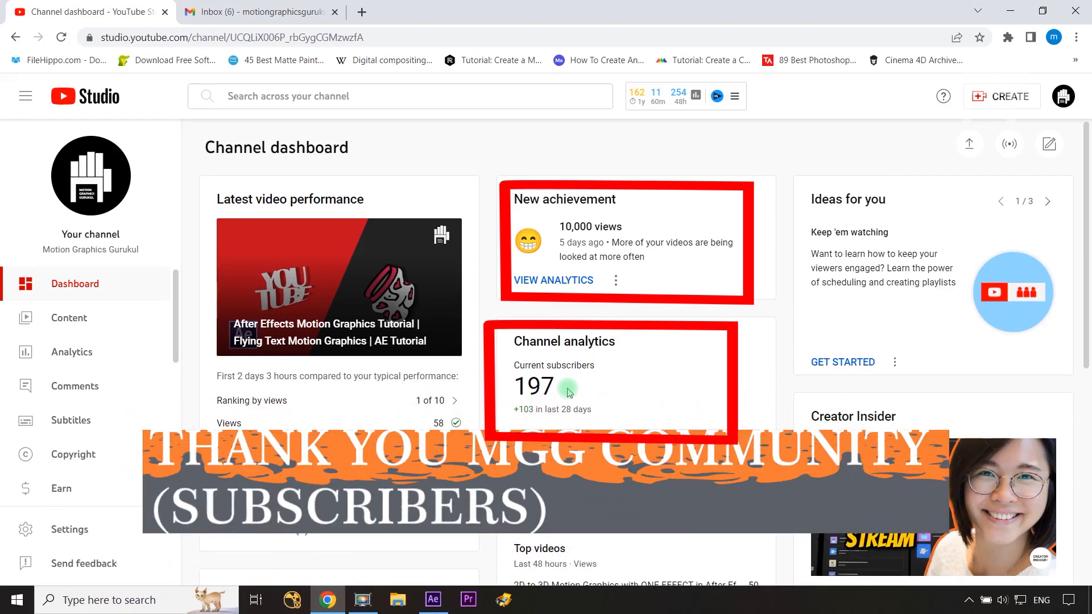
click(440, 602)
click(442, 525)
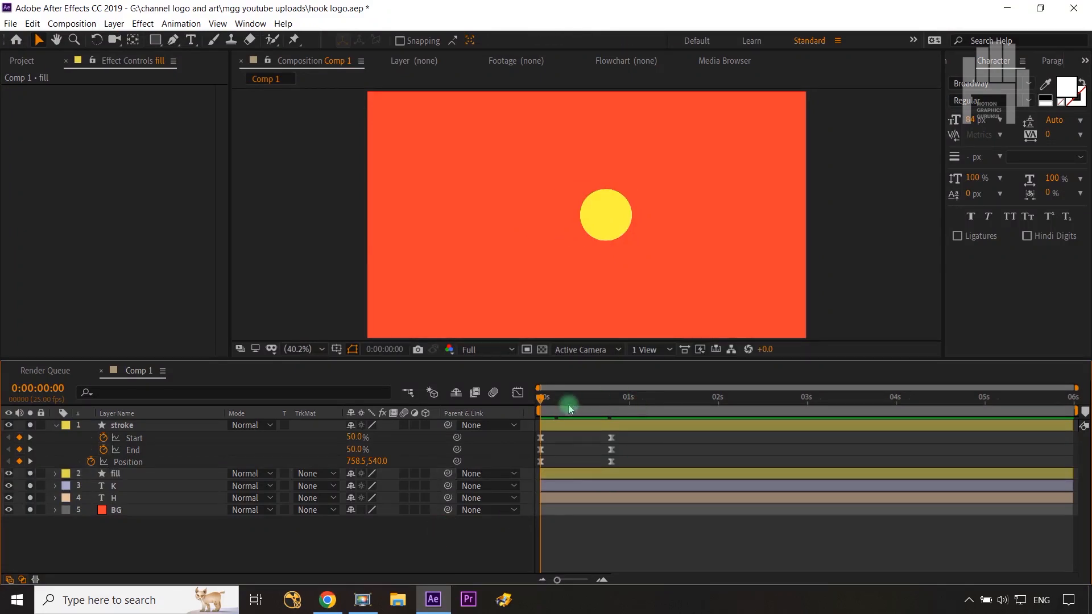
Step: Apply the CC Page Turn distort effect to the fill layer with the playhead at the first frame
mouse_move(541, 401)
mouse_down()
mouse_move(592, 398)
mouse_move(540, 398)
mouse_up()
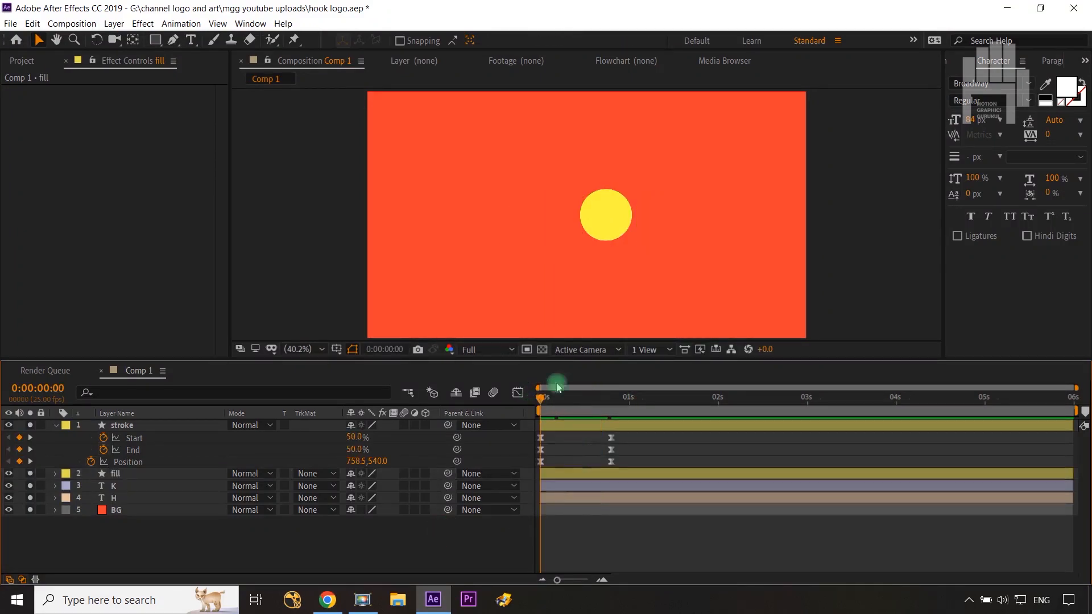
click(624, 229)
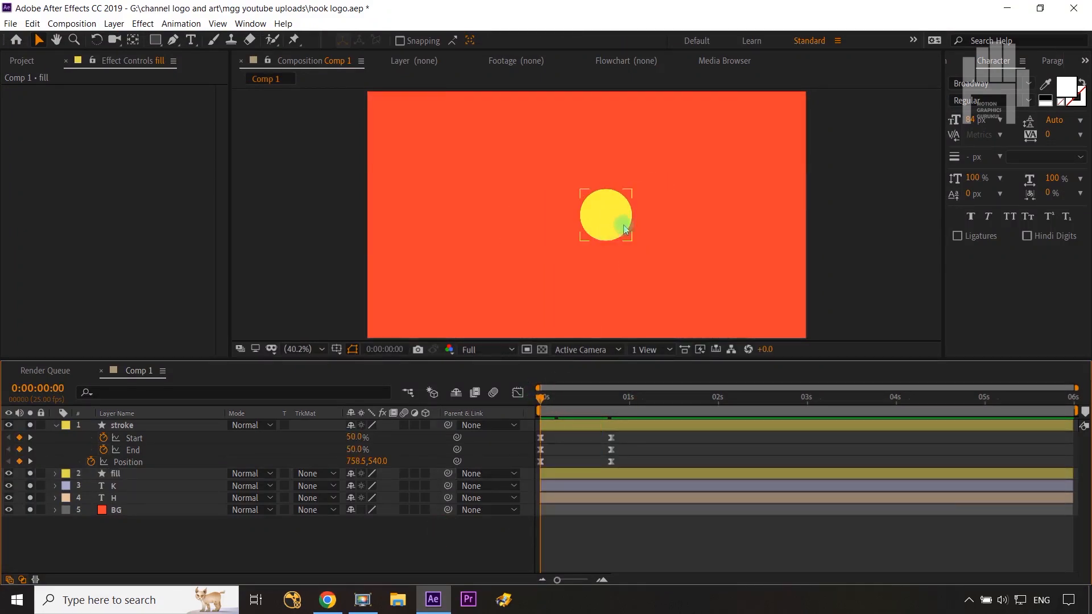
click(137, 477)
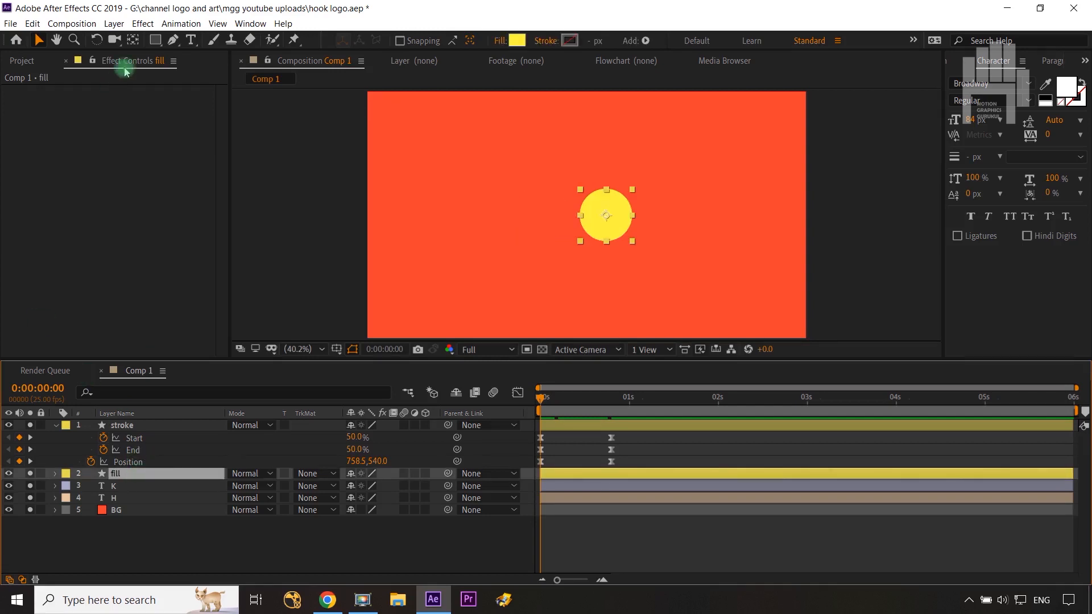
click(144, 24)
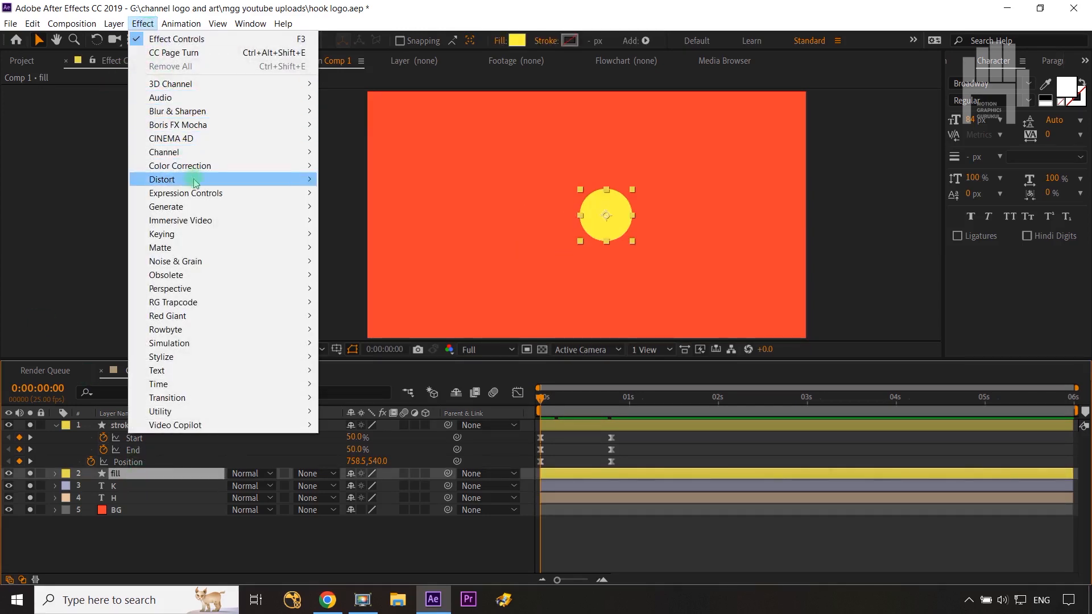
mouse_move(195, 185)
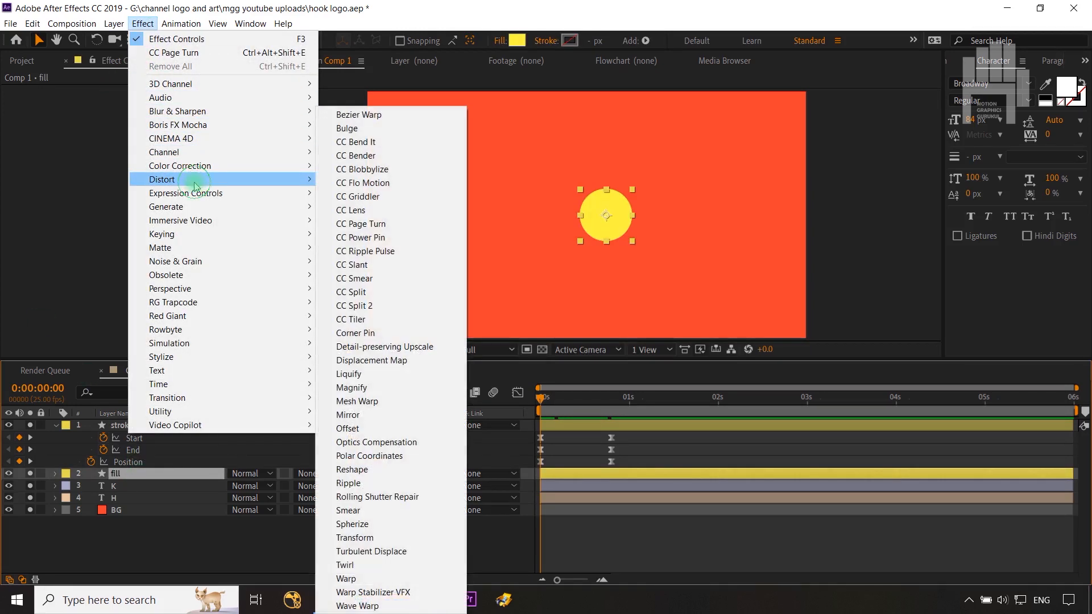
click(374, 226)
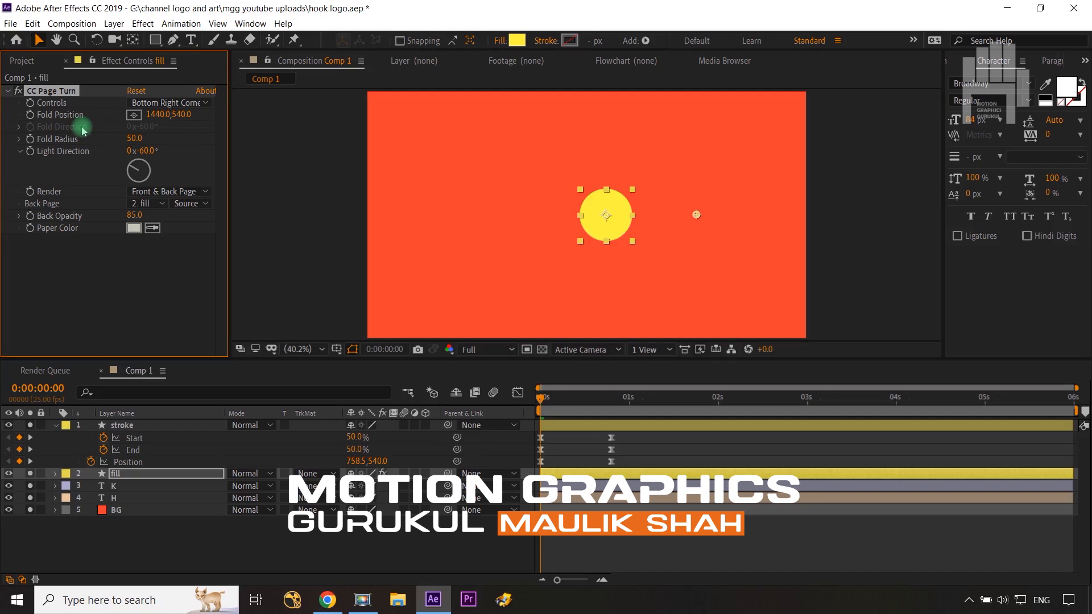
Step: Set the CC Page Turn controls to Classic UI and its Fold Direction to 90°
click(160, 104)
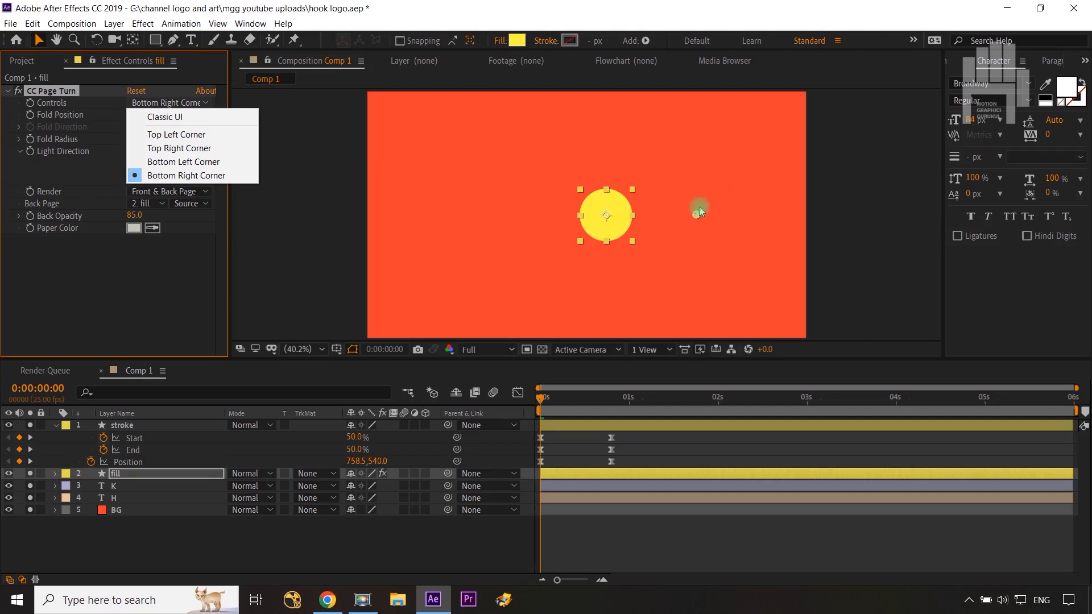
click(168, 120)
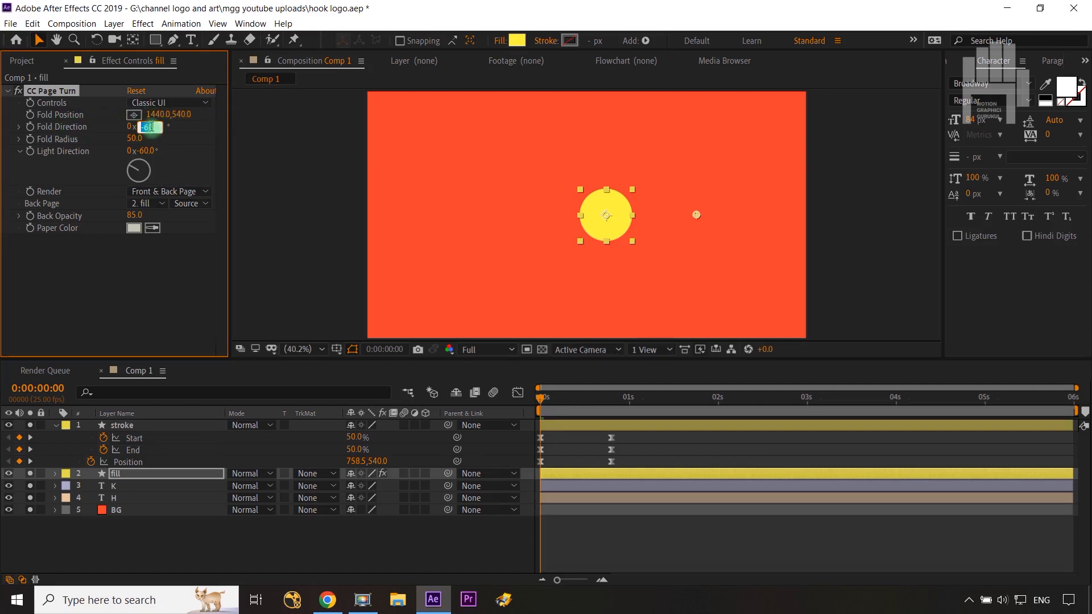
text(90)
click(188, 289)
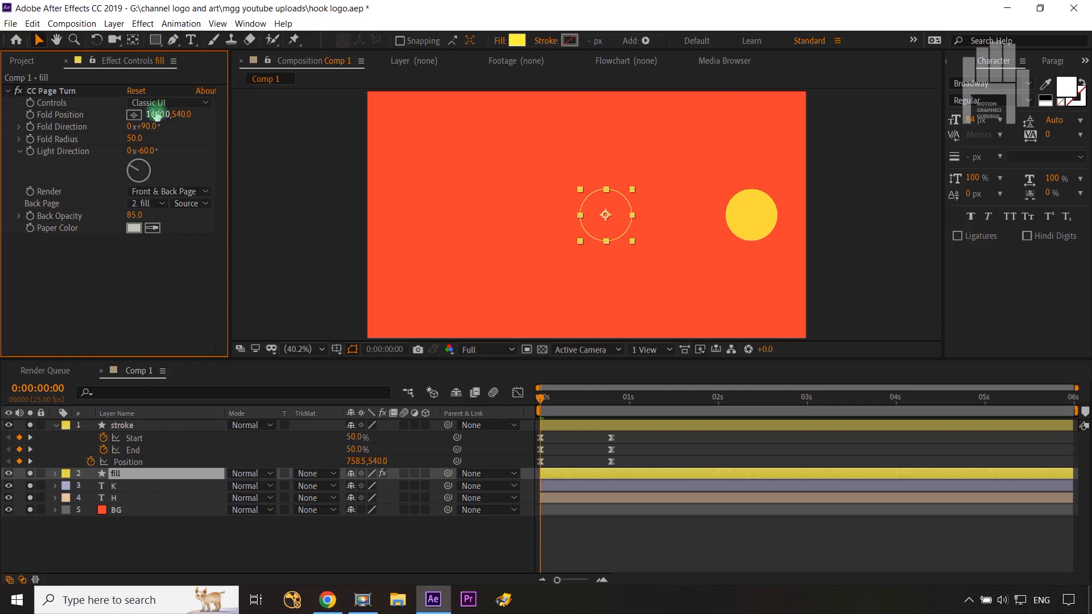
Step: Set the Fold Position to 1287.0, 540.0, keyframe it at the first frame, and show the fill layer's keyframed properties
drag(157, 113, 56, 122)
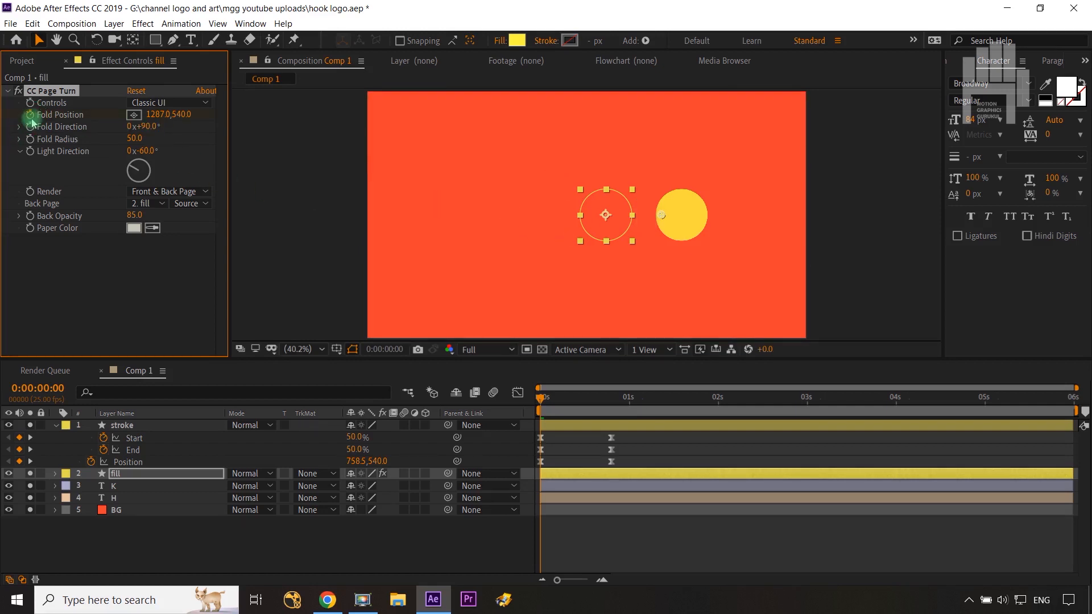
click(142, 476)
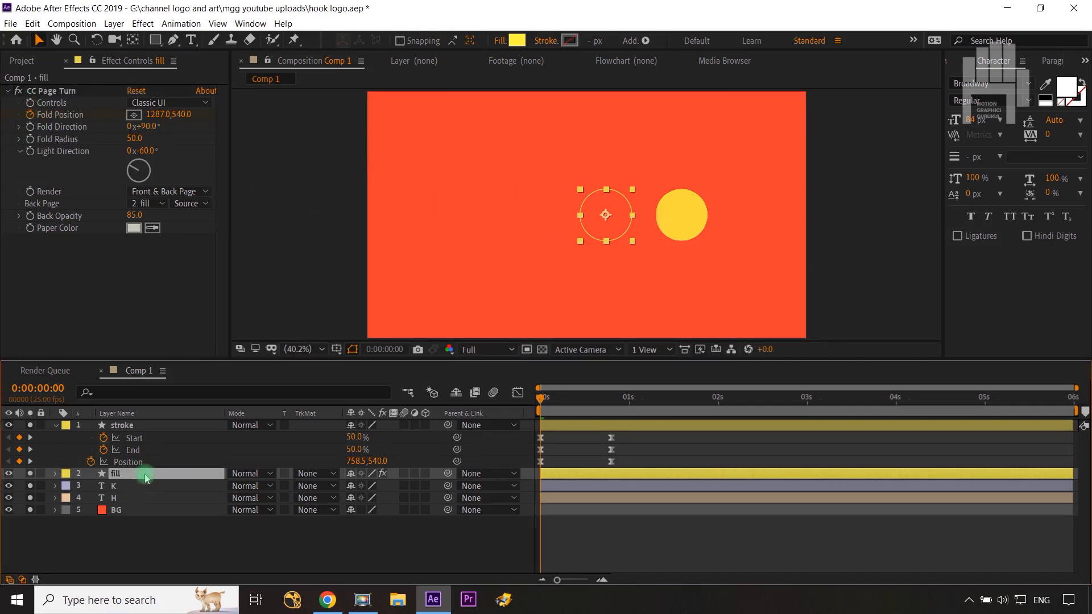
key(u)
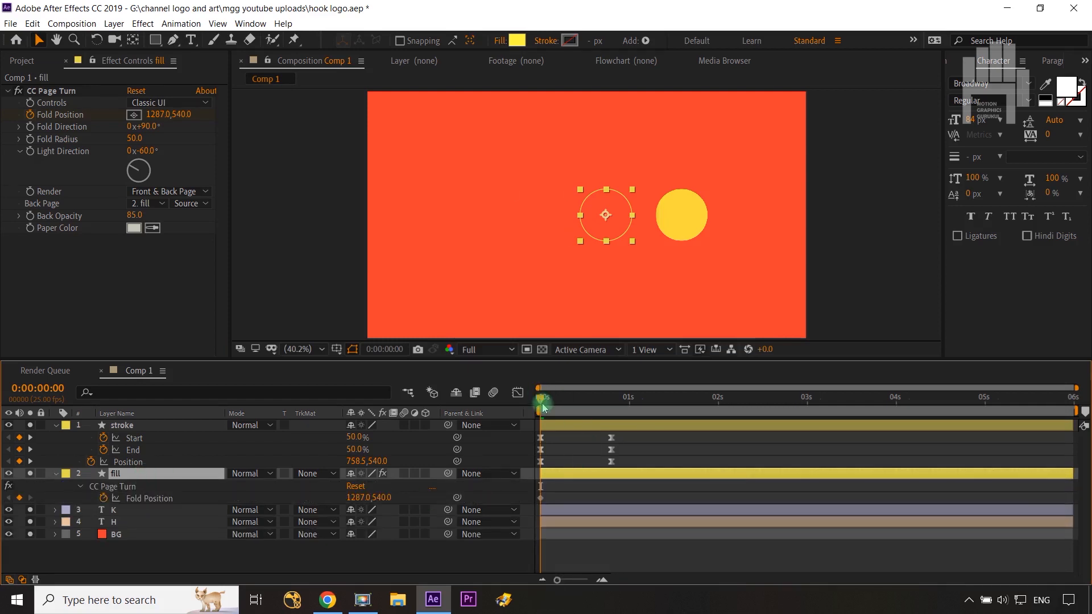
Step: Add a Fold Position keyframe of 954.0, 540.0 at 0:00:00:20 on the fill layer
drag(544, 404, 616, 404)
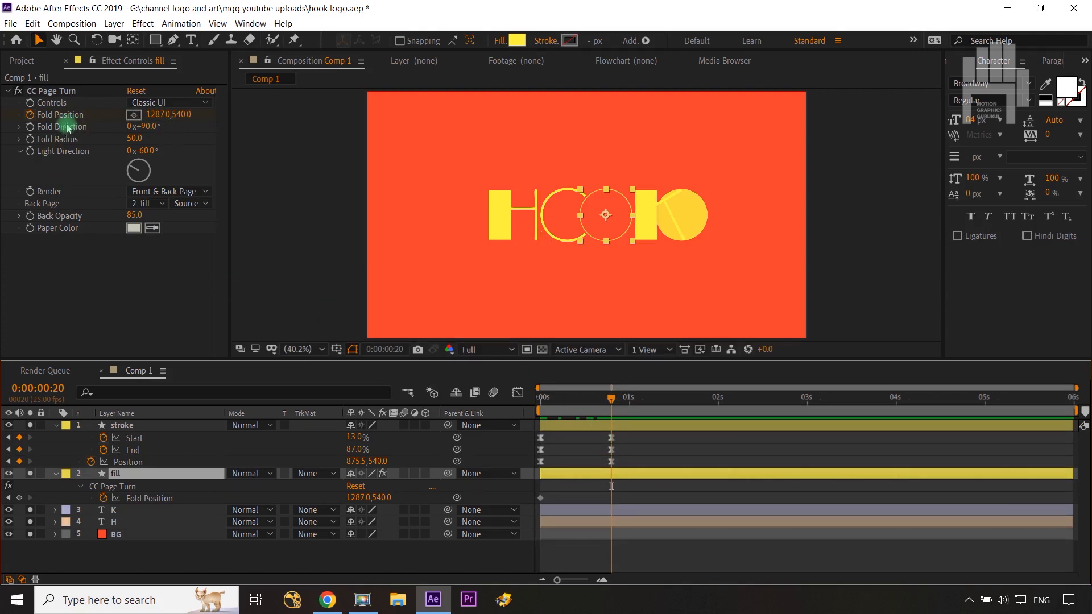
drag(152, 114, 7, 142)
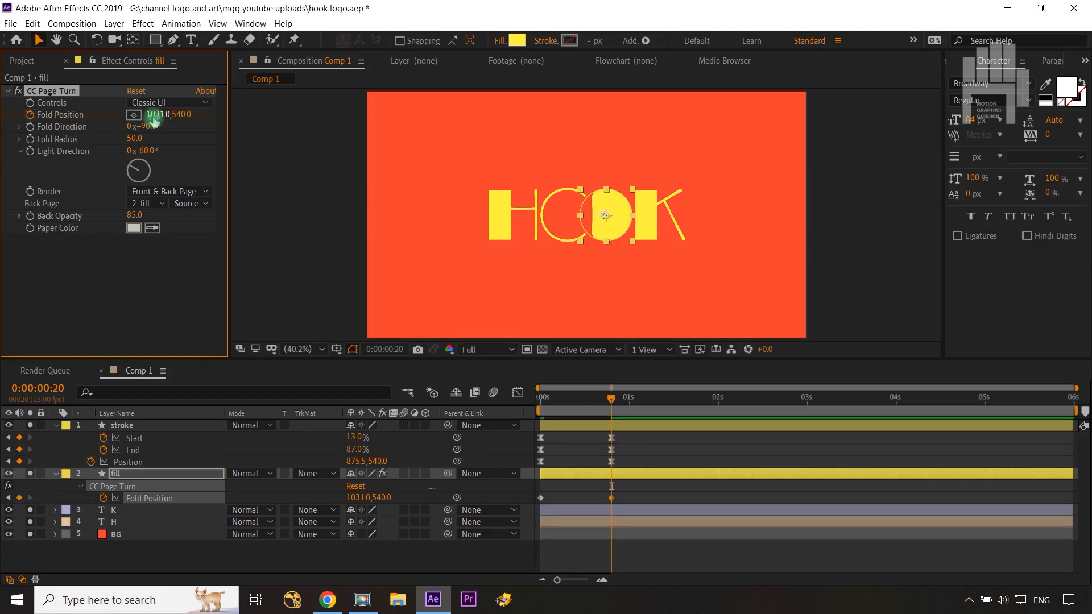
drag(151, 115, 100, 117)
click(154, 280)
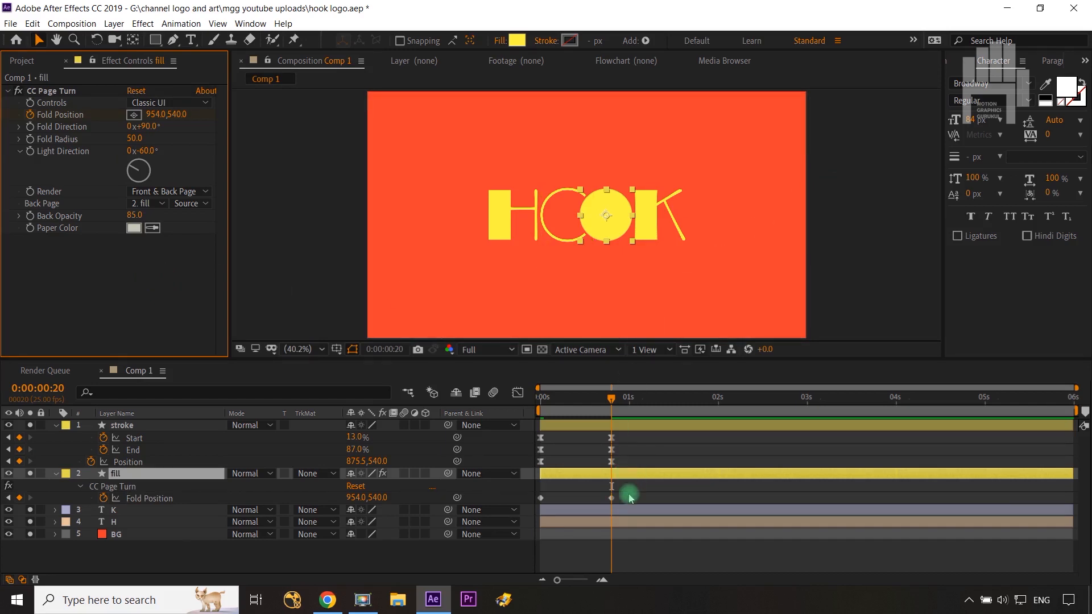
Step: Apply Easy Ease to both Fold Position keyframes and check their speed curve in the Graph Editor
drag(629, 493, 530, 510)
key(F9)
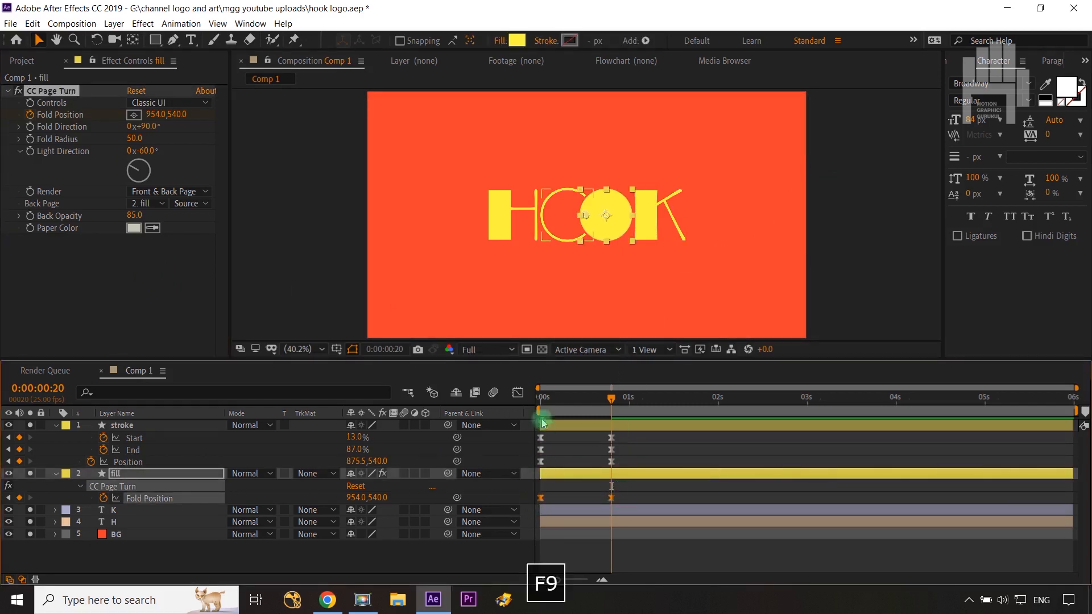
click(517, 392)
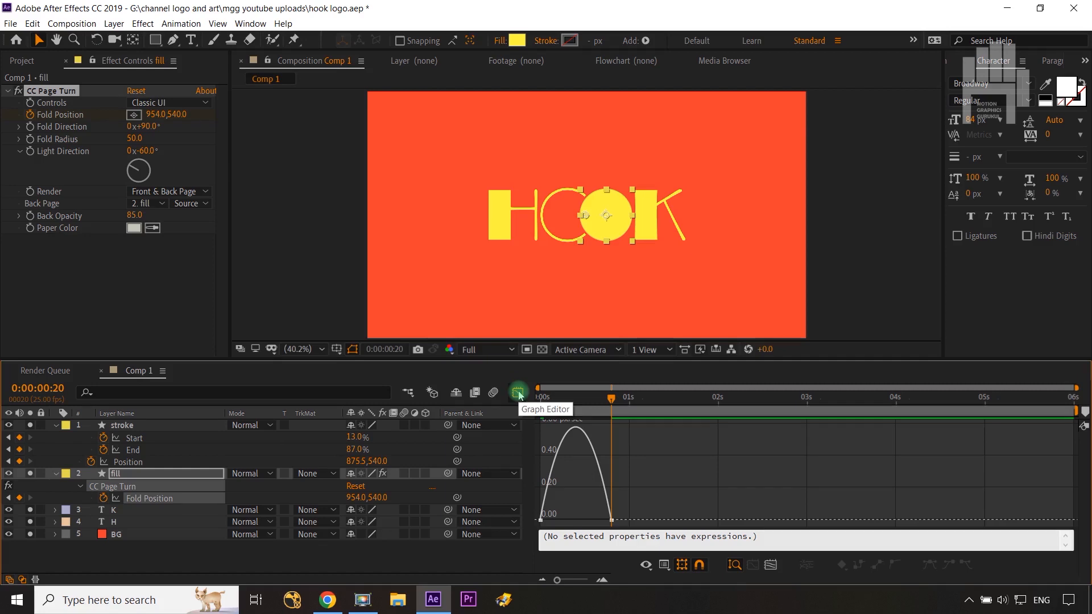
click(518, 392)
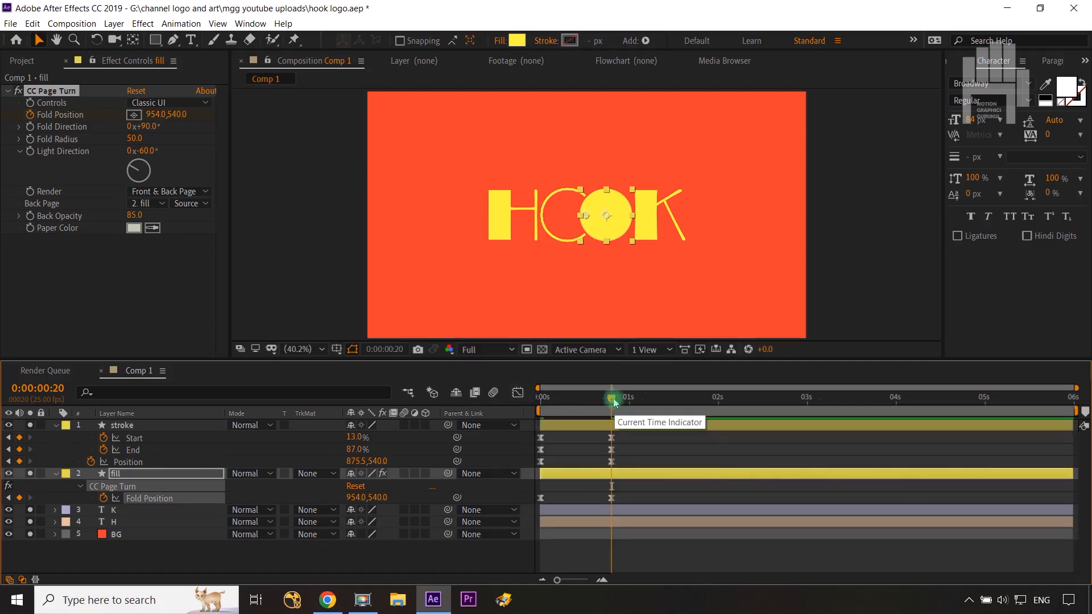
Step: Scrub back through the page turn animation and collapse the stroke and fill layers' properties
drag(613, 400, 580, 423)
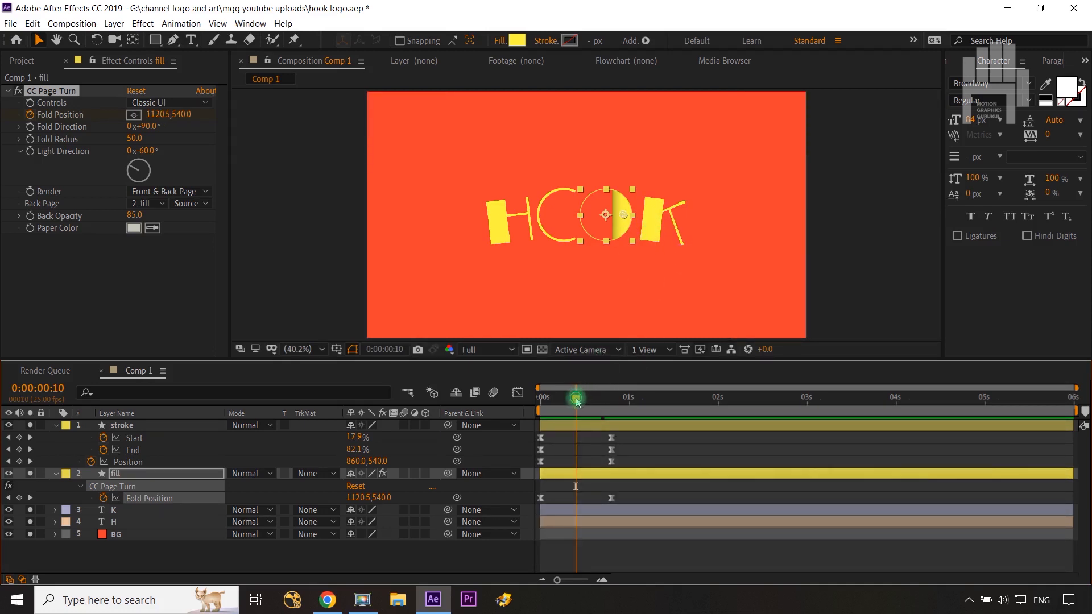
mouse_move(575, 396)
mouse_down()
mouse_move(565, 403)
mouse_move(584, 399)
mouse_move(545, 401)
mouse_move(573, 410)
mouse_up()
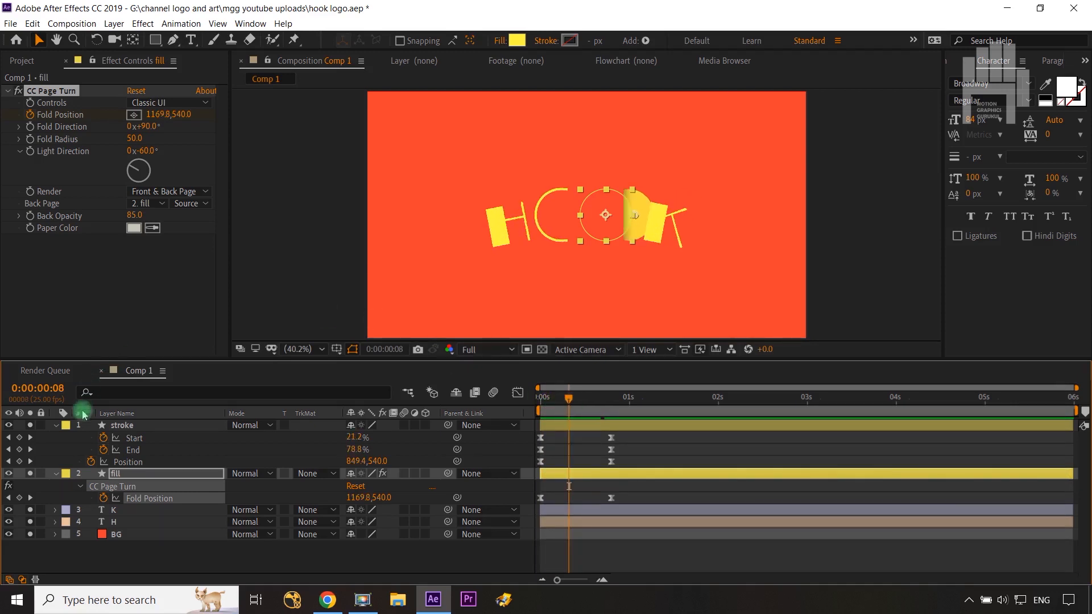
click(55, 426)
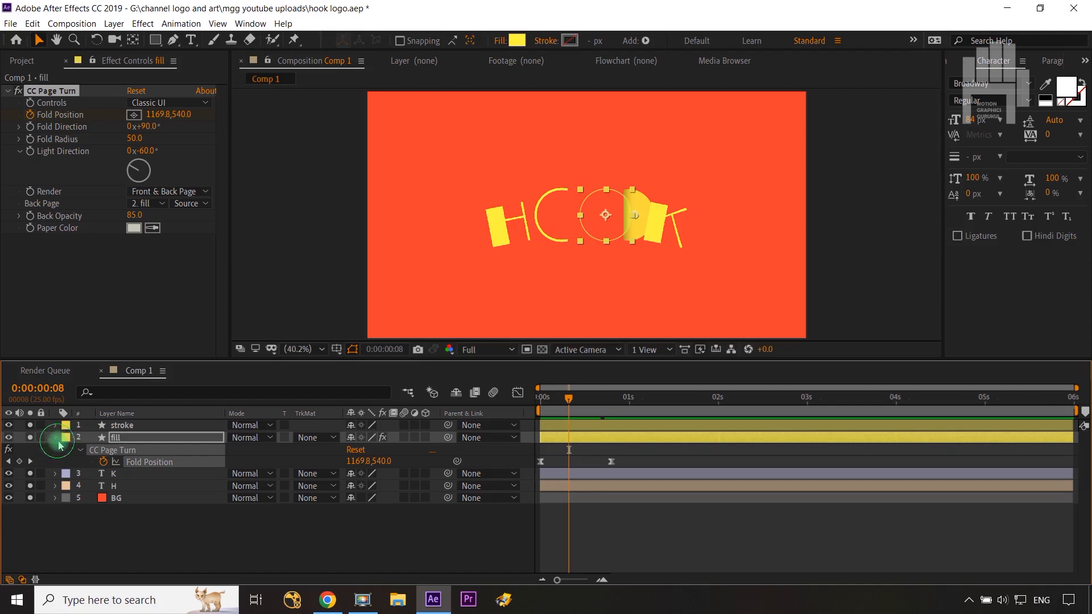
click(54, 439)
Step: Trim the fill layer's in point to 0:00:00:05
drag(571, 404, 540, 404)
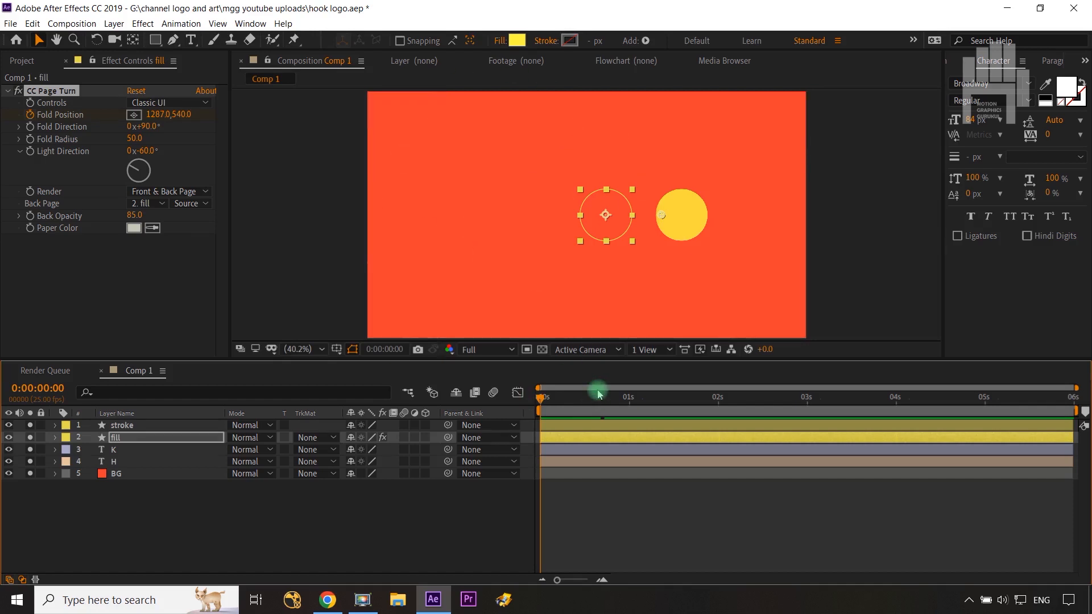
key(ctrl+Right)
key(ctrl+Right)
key(ctrl+Right)
key(ctrl+Right)
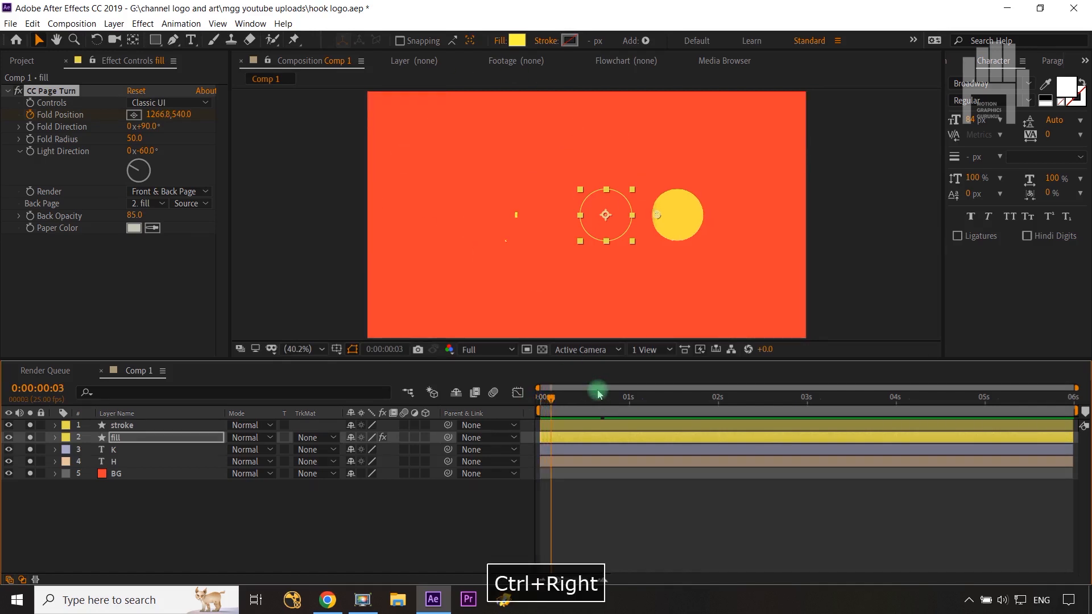
key(ctrl+Right)
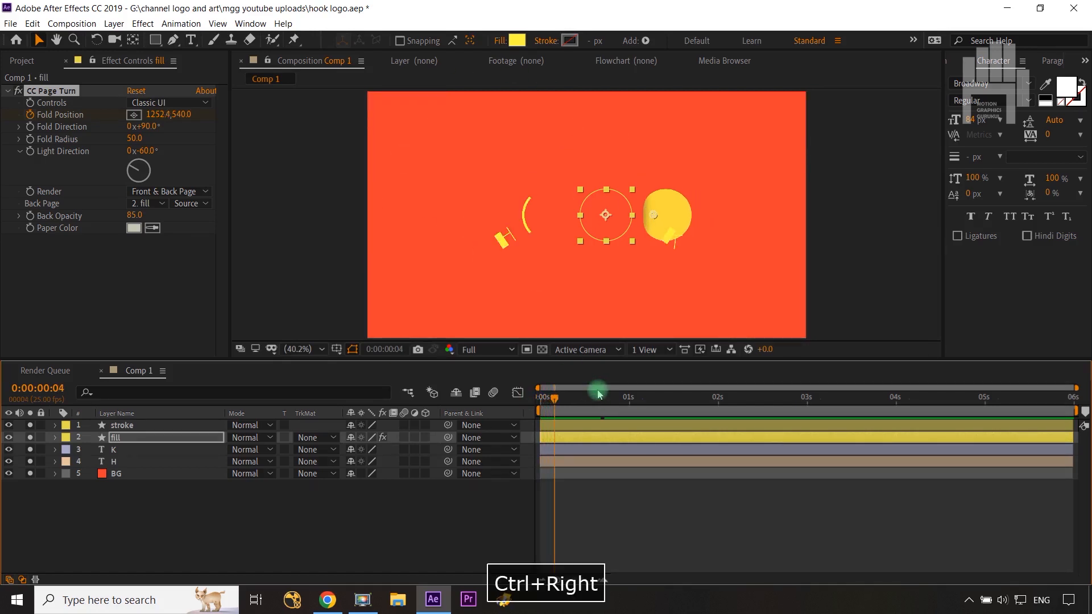
click(177, 441)
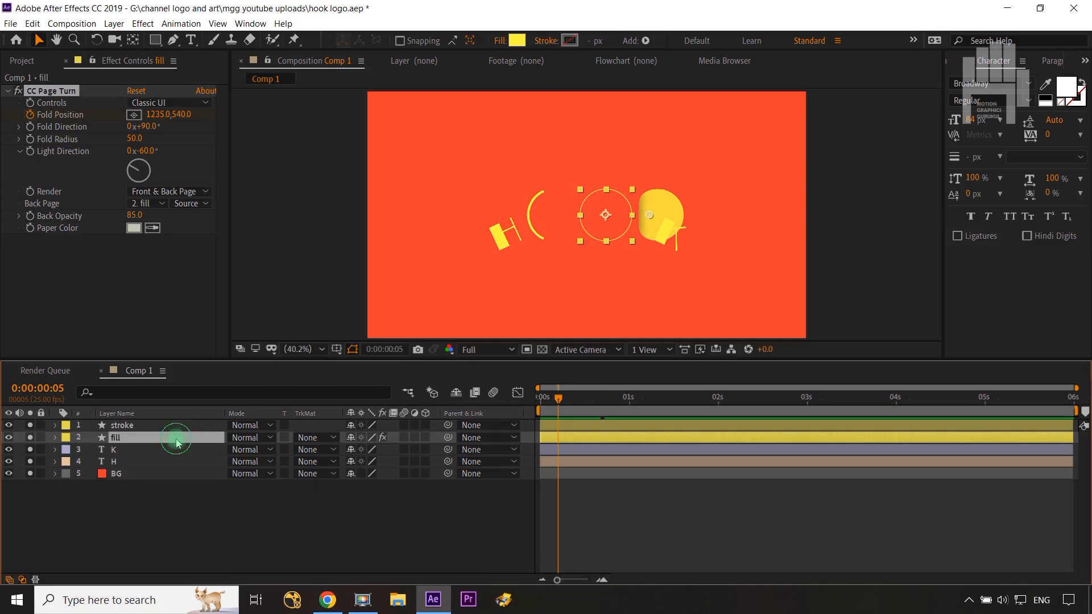
key(alt+bracketleft)
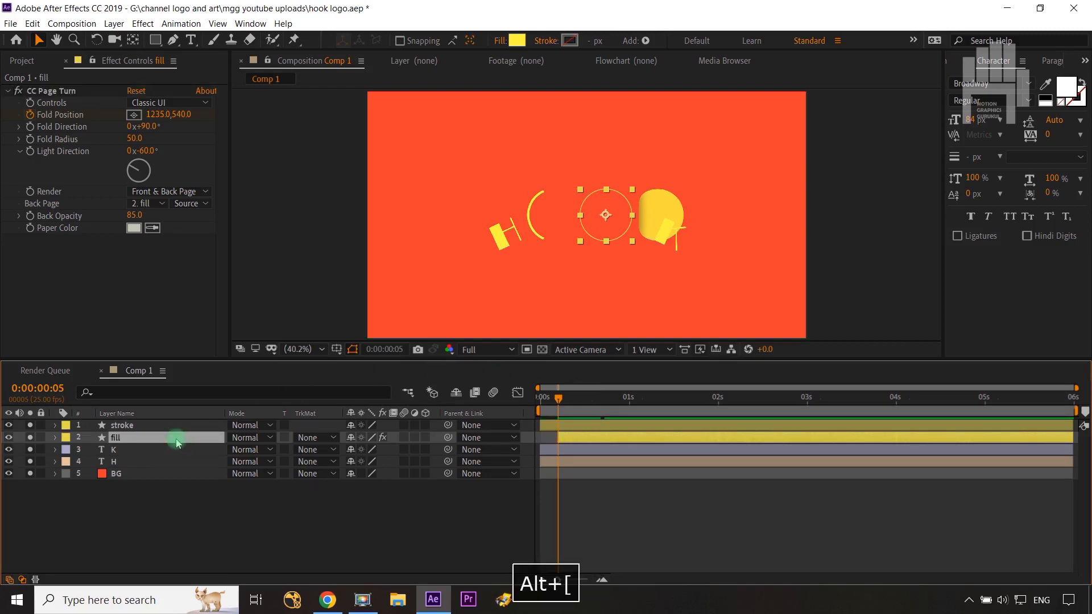
Step: Preview the complete logo animation from the first frame
drag(571, 407, 531, 398)
click(478, 514)
key(space)
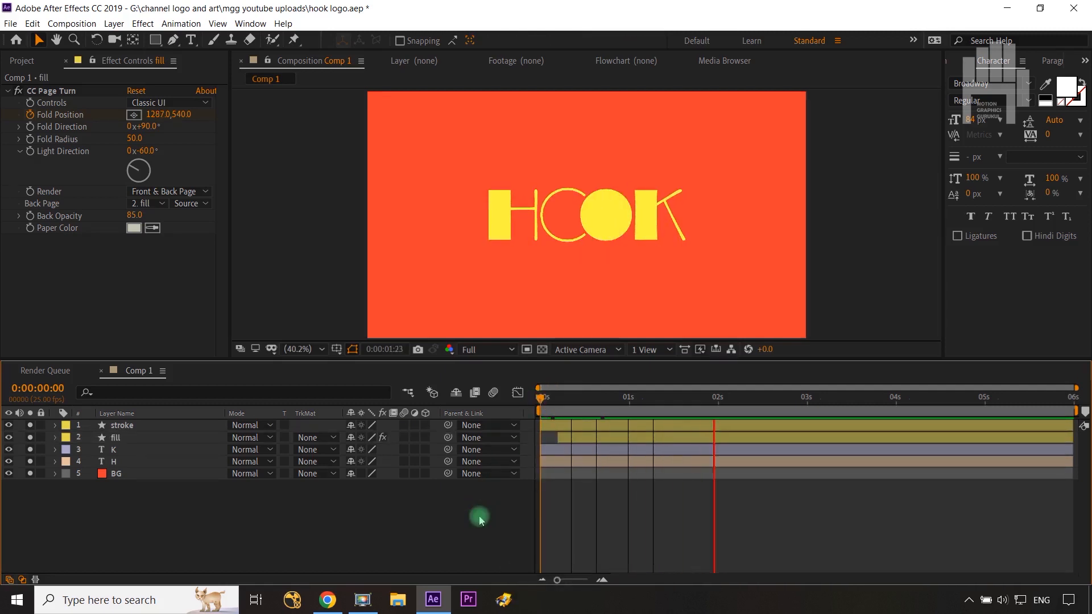
key(space)
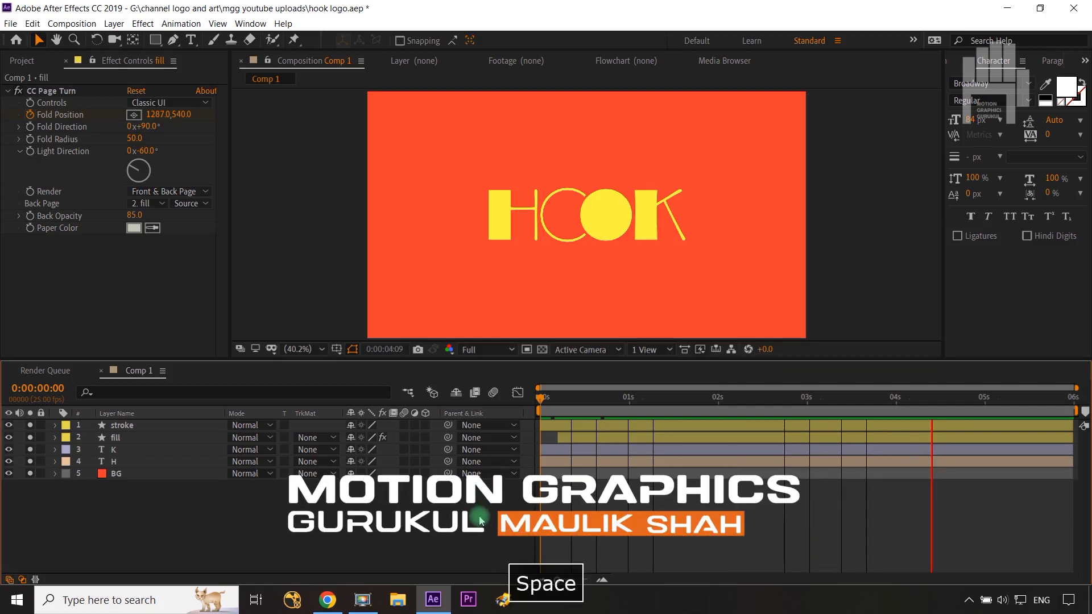
Step: Stop the preview and set the end of the work area to 0:00:01:17
key(space)
drag(631, 401, 687, 399)
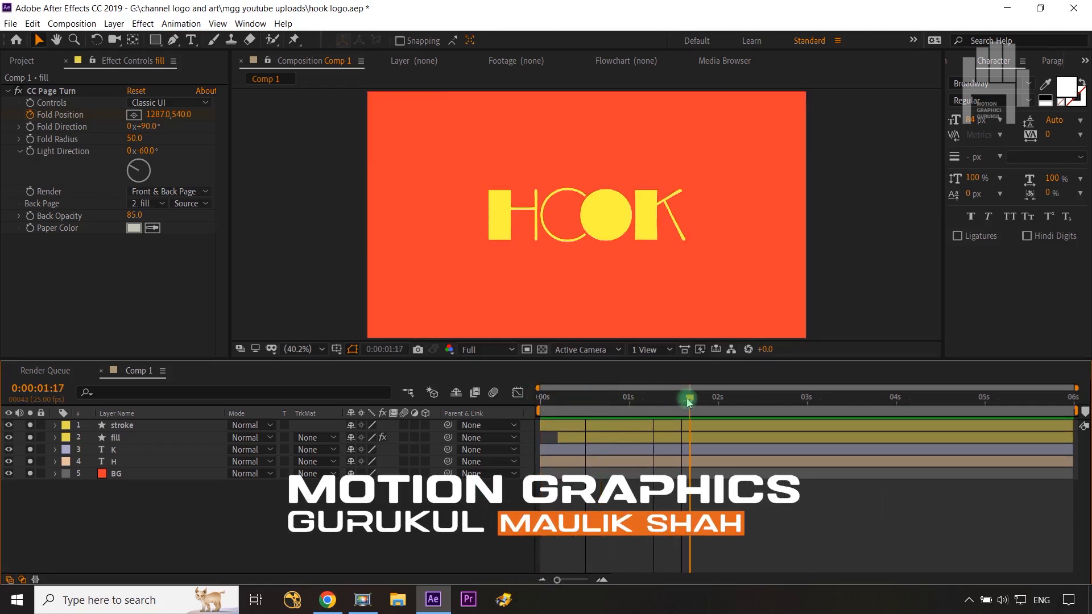
key(n)
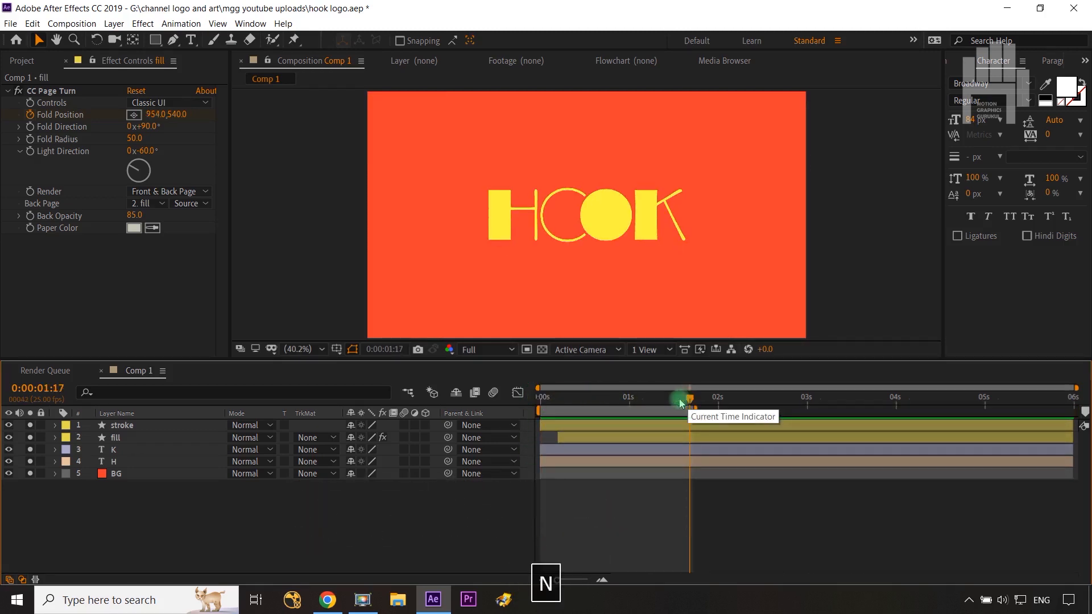
Step: Reveal the keyframes of the stroke, fill, K and H layers, move their end keyframes to 0:00:01:04, and collapse the layers
click(142, 426)
shift+click(134, 464)
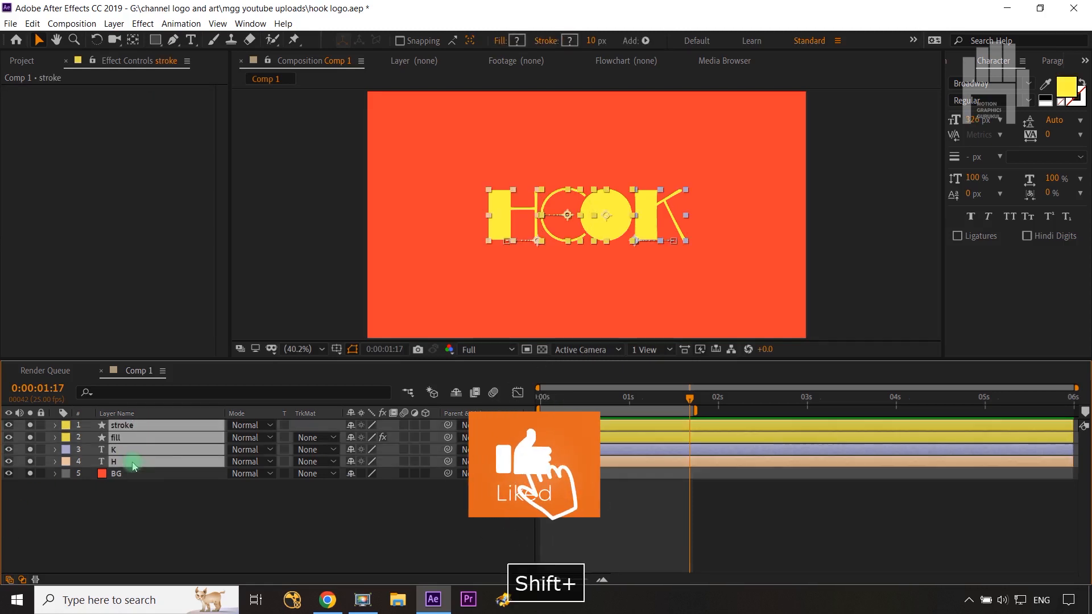
key(u)
drag(644, 434, 524, 607)
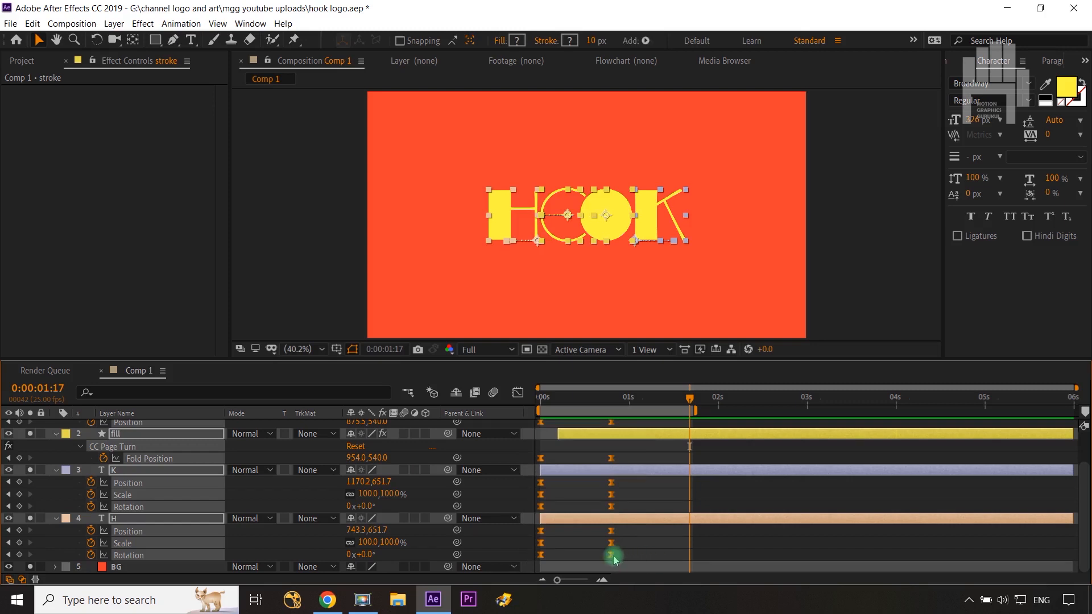
drag(611, 554, 645, 562)
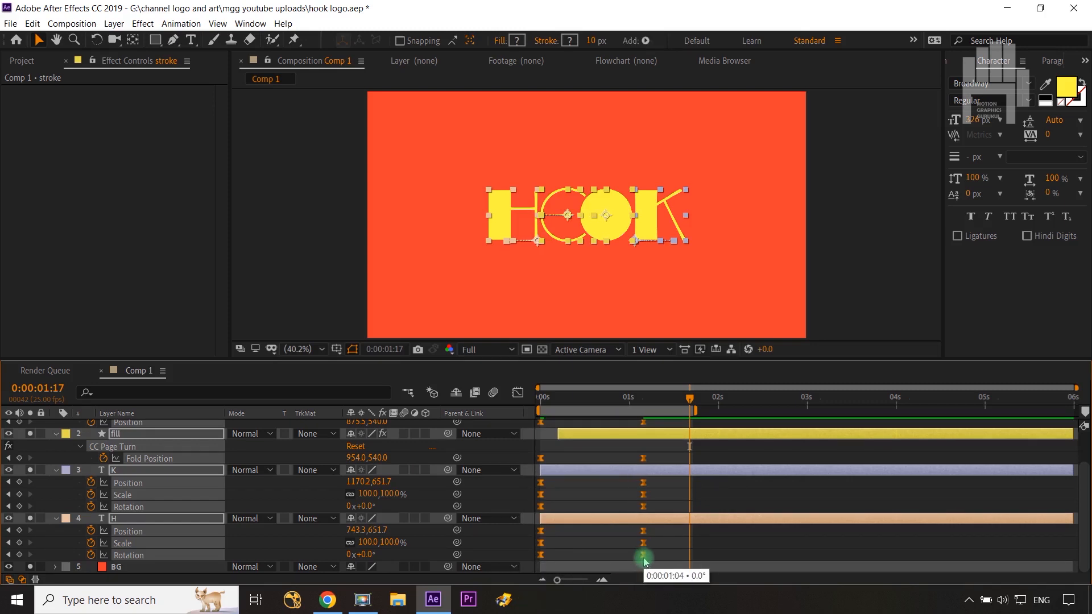
scroll(644, 562, up, 2)
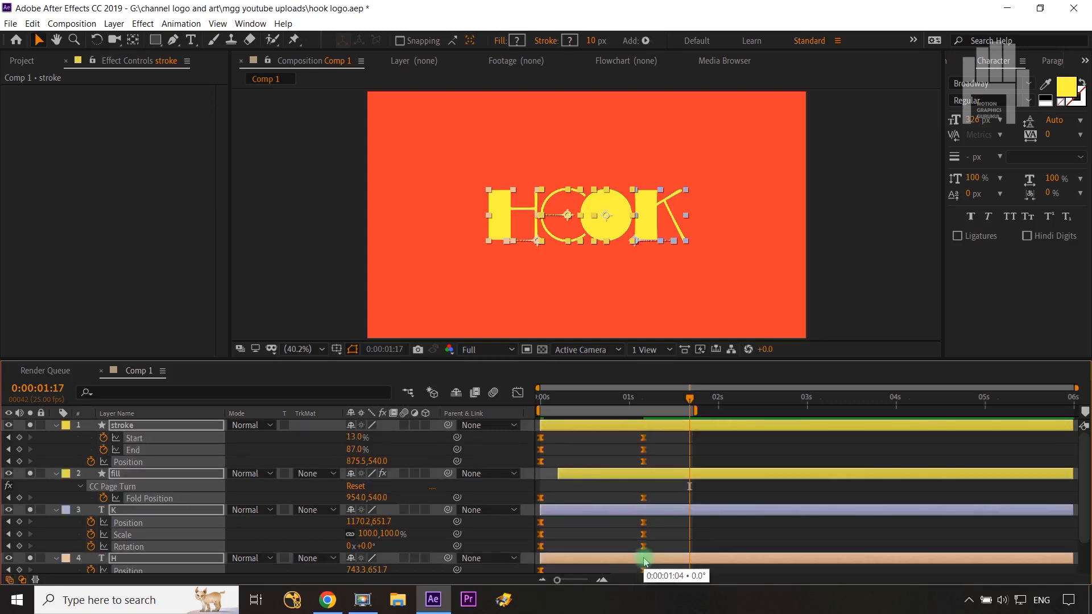
click(56, 427)
click(260, 504)
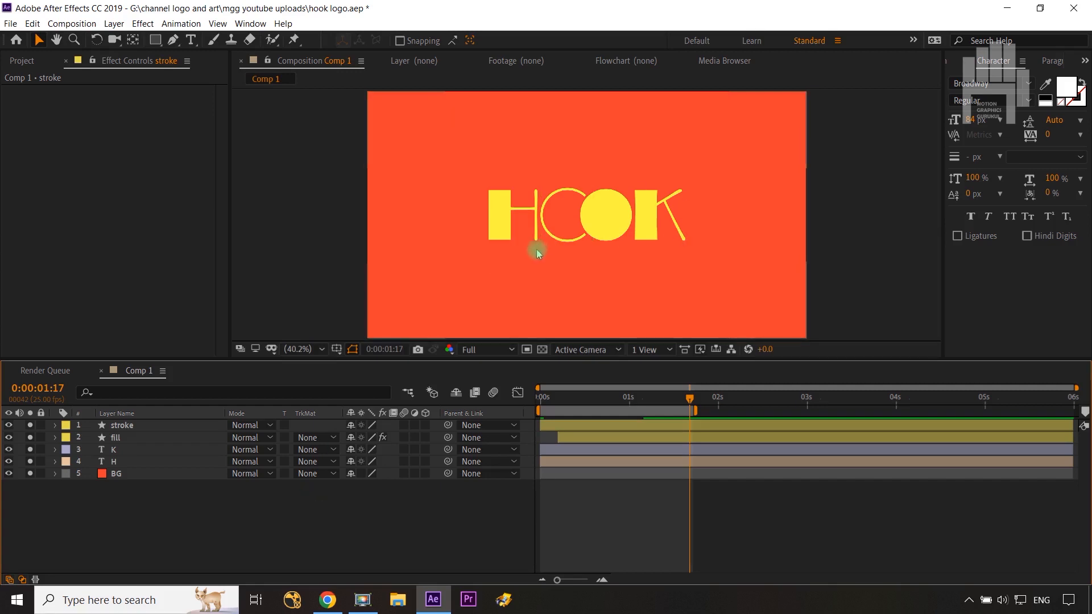
Step: Add a white text layer reading YOUR IDEA below the HOOK logo
click(191, 40)
click(471, 273)
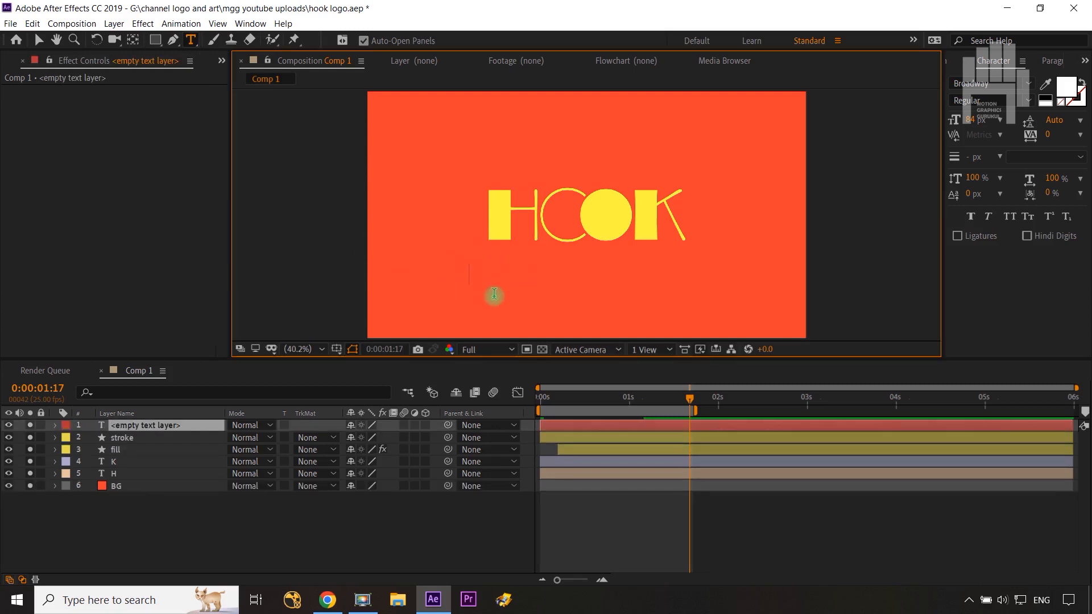
text(YOU)
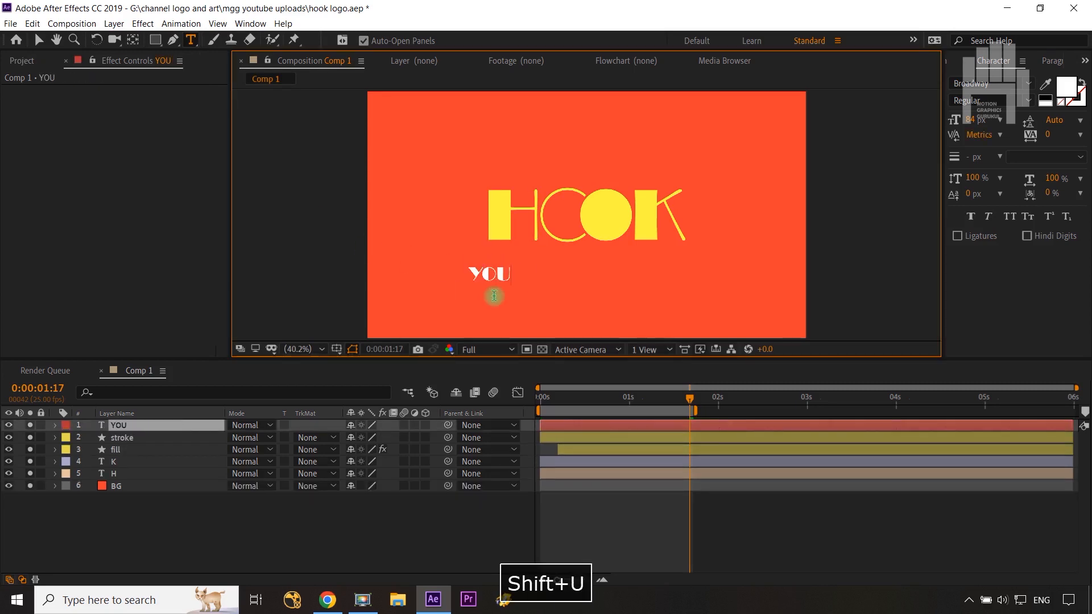
text(R IDEA)
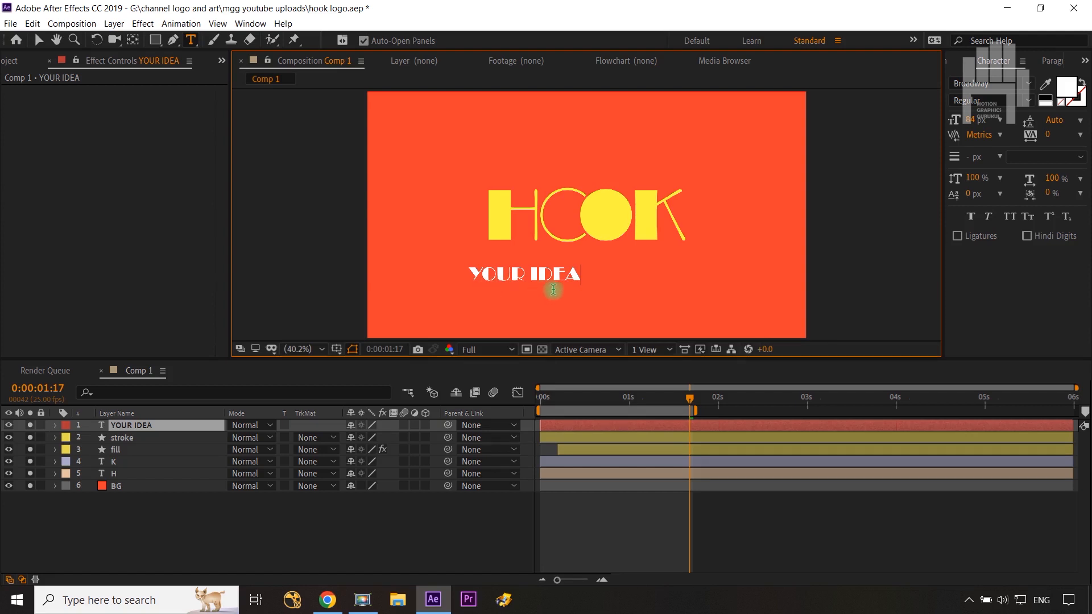
Step: Move the YOUR IDEA text directly beneath HOOK, aligning its start with the outer edge of the H
click(191, 428)
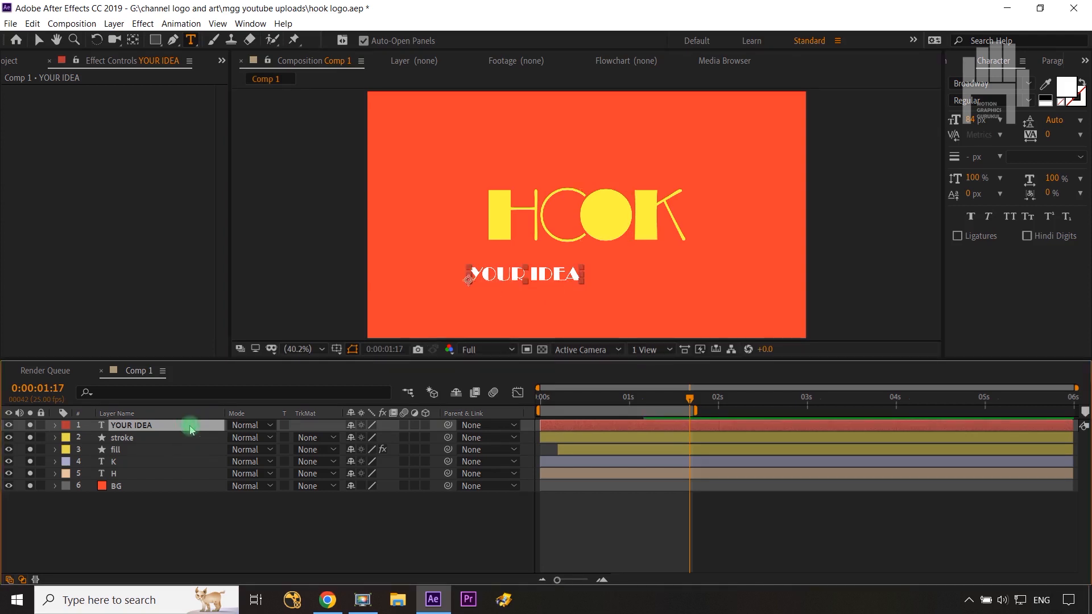
key(v)
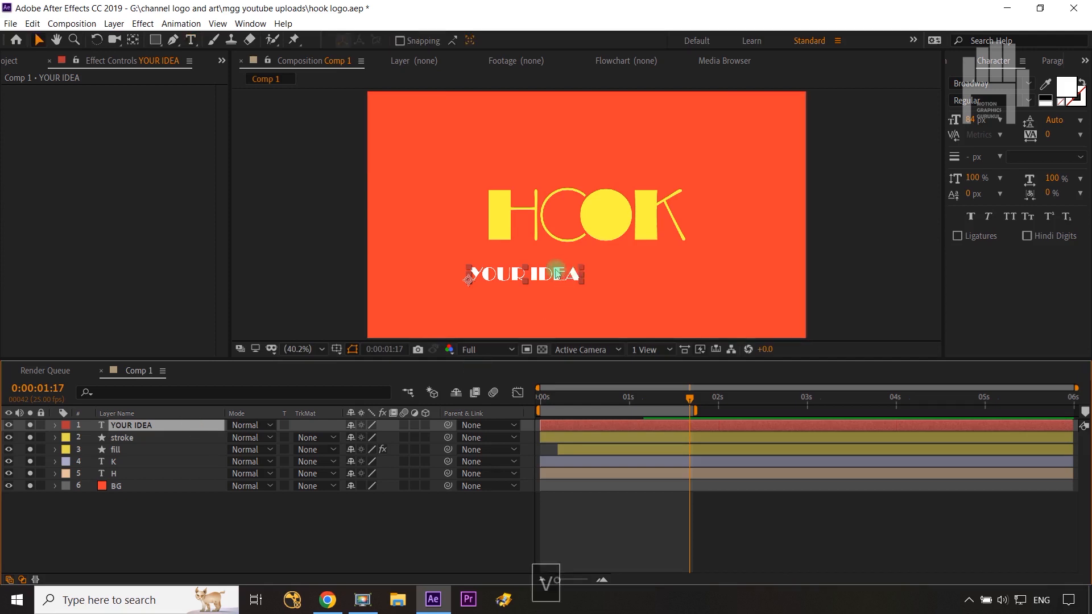
click(557, 276)
drag(558, 275, 576, 257)
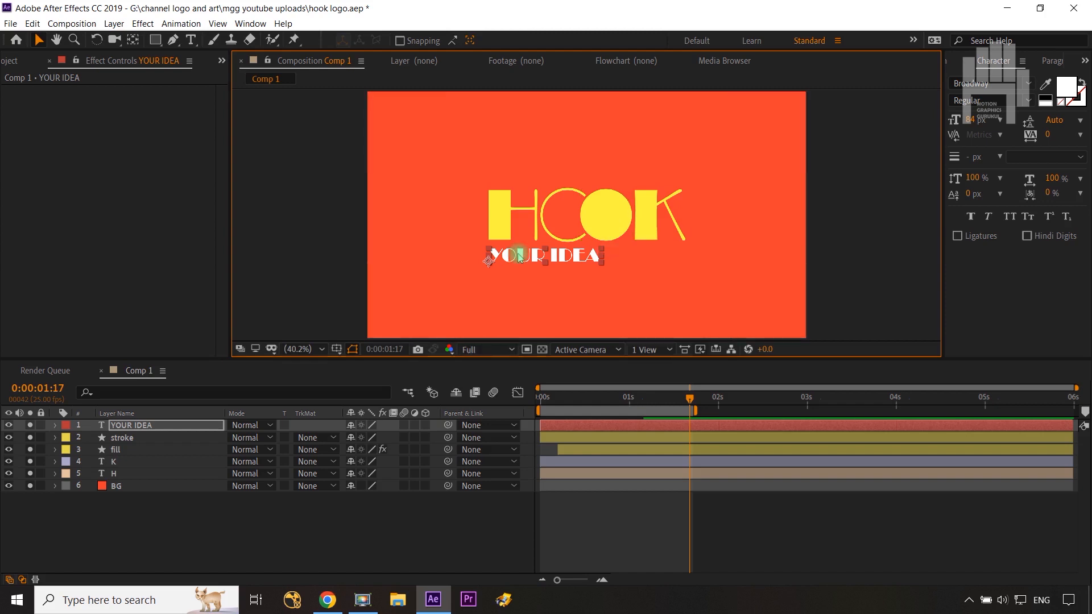
Step: Add a Tracking animator to the YOUR IDEA layer and set Tracking Amount to 48 so the text spans the logo's width
click(56, 425)
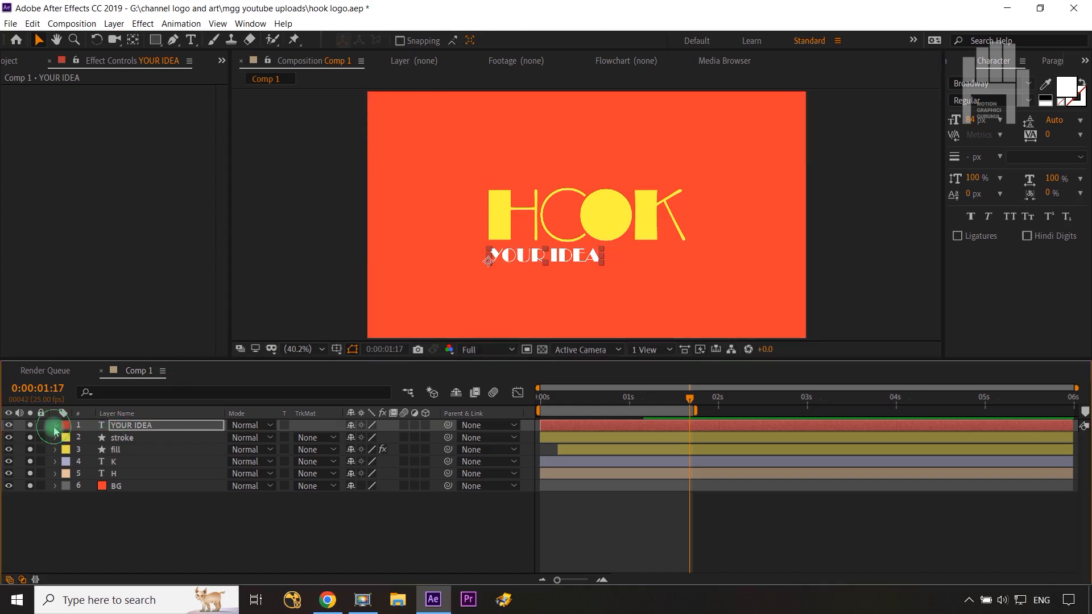
click(432, 438)
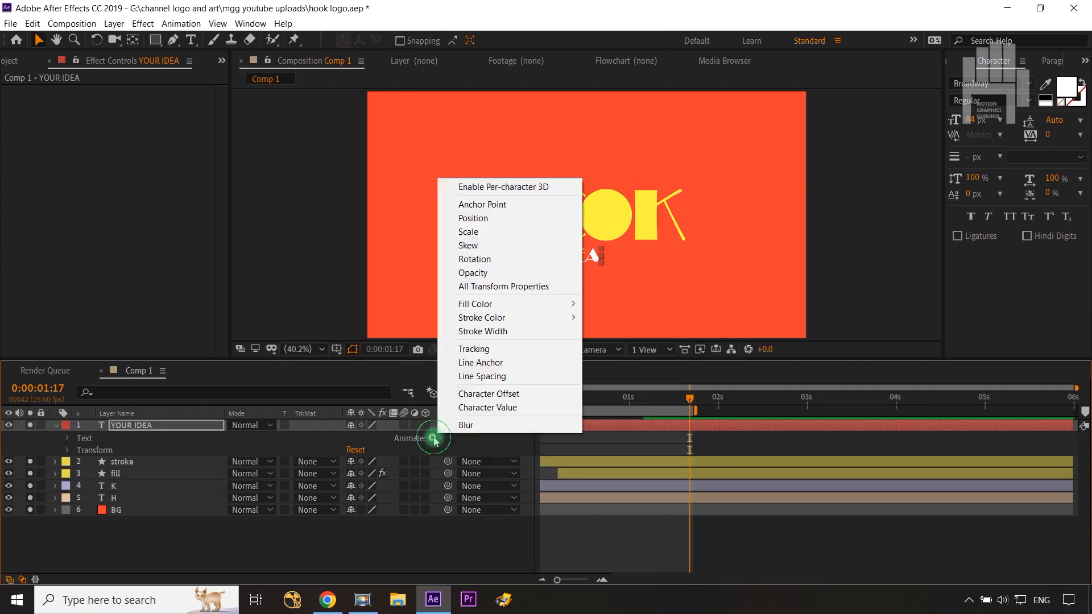
click(474, 350)
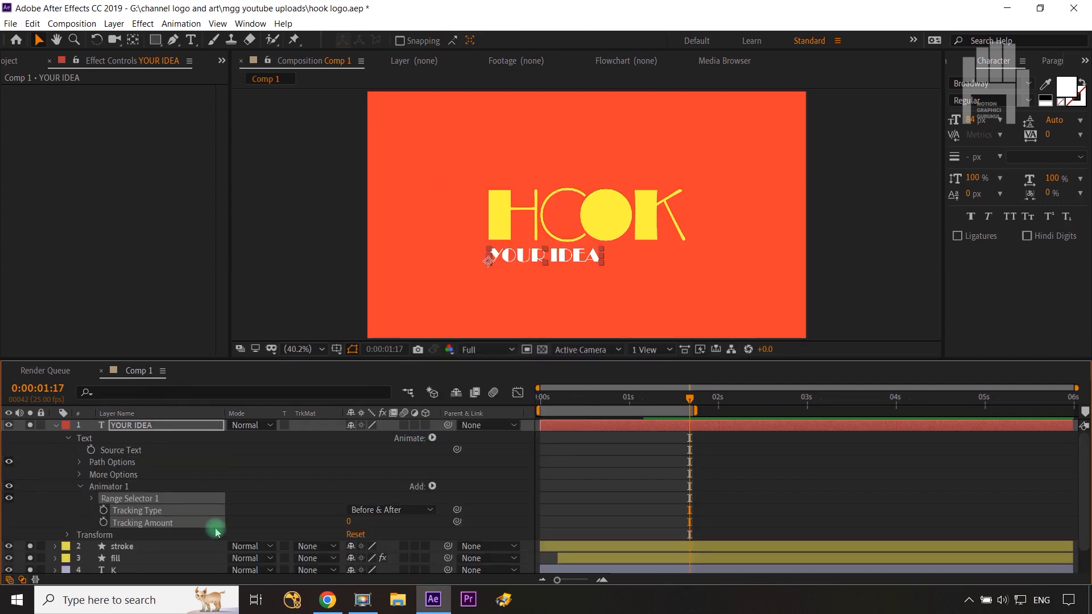
click(142, 547)
drag(348, 522, 390, 526)
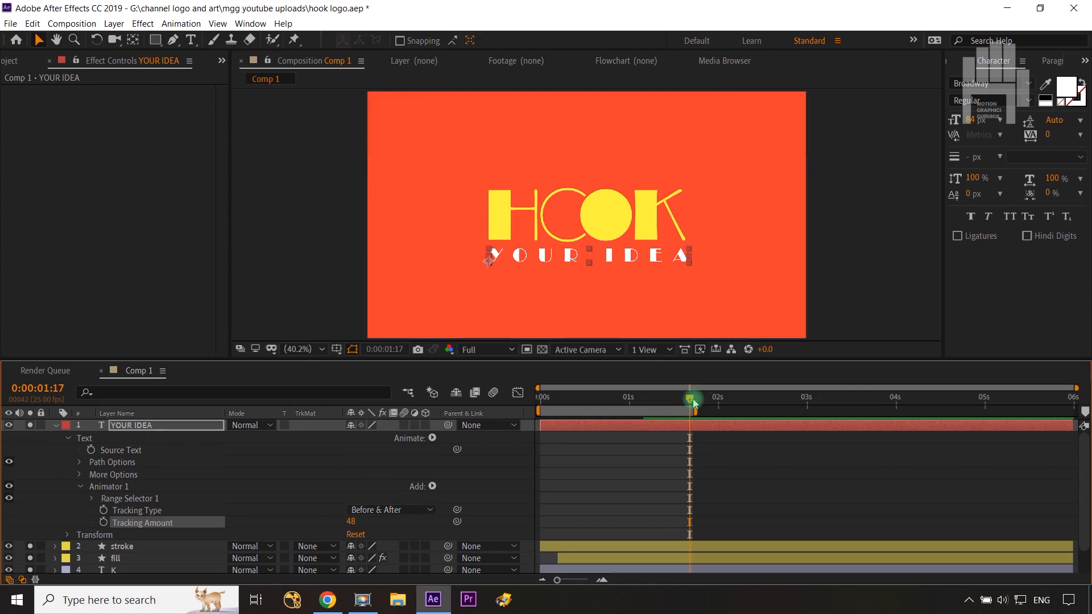
Step: Keyframe the Tracking Amount of YOUR IDEA from 48 at 0:00:00:00 to 0 at 0:00:01:02
drag(692, 401, 539, 418)
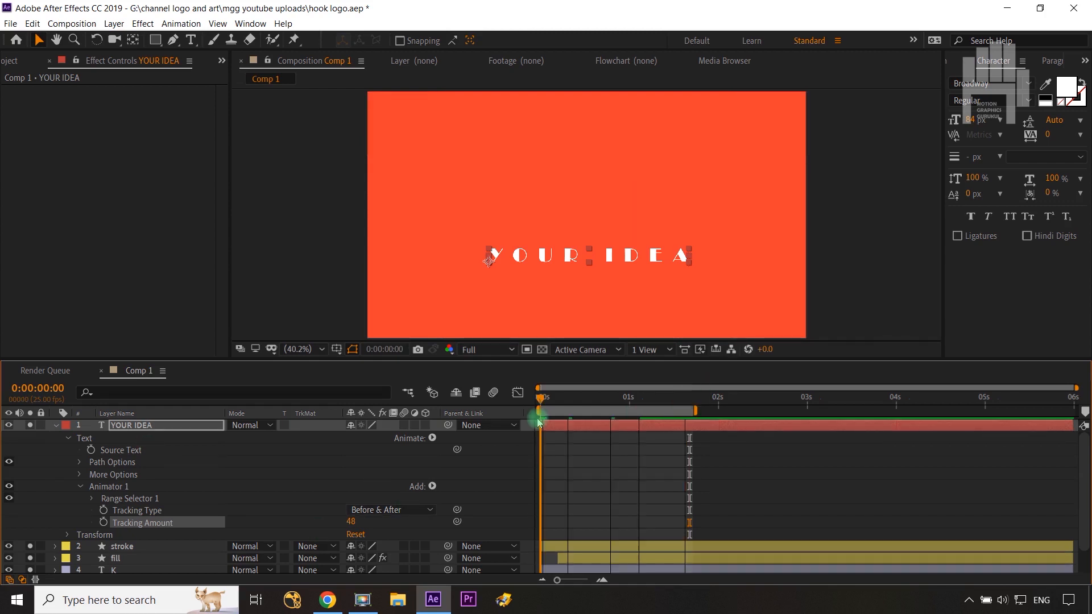
click(103, 522)
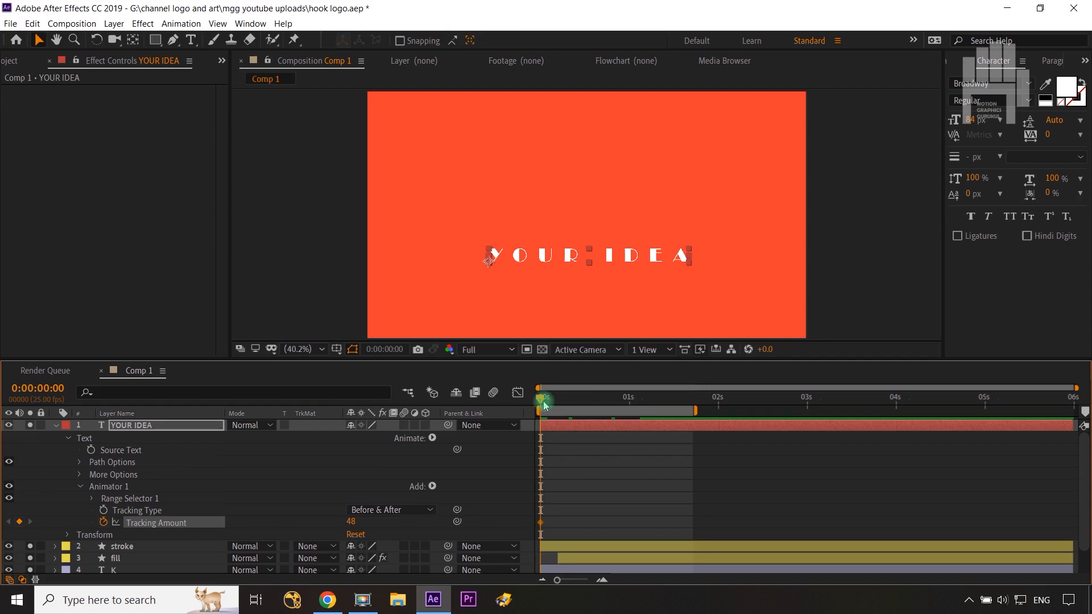
drag(542, 405, 640, 414)
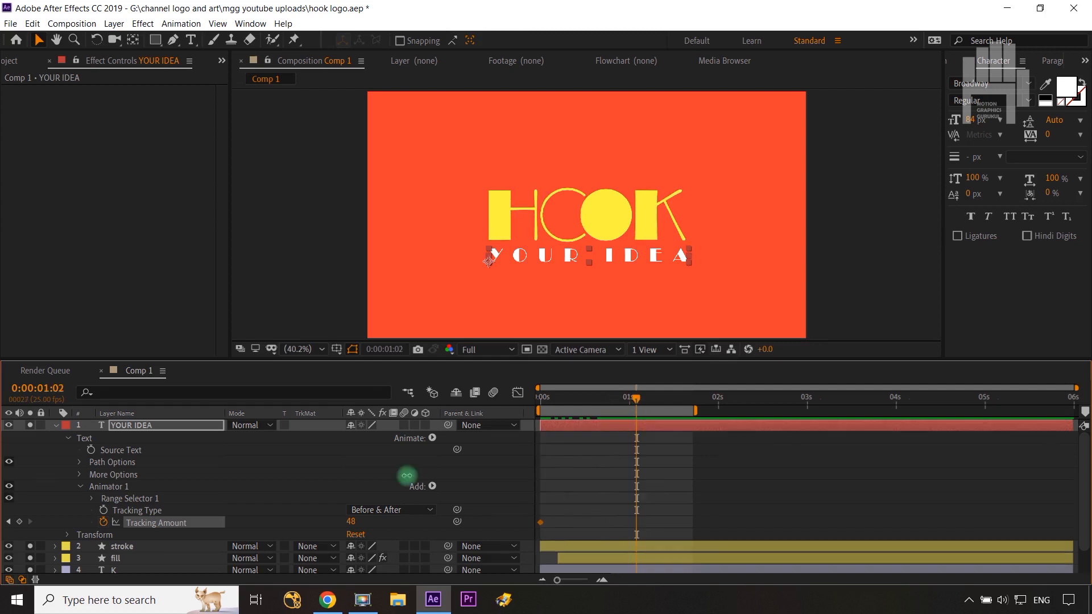
click(403, 523)
Step: Easy-ease both Tracking Amount keyframes and stretch the end keyframe's speed-graph influence toward the start for a fast start and slow finish
drag(661, 507, 539, 538)
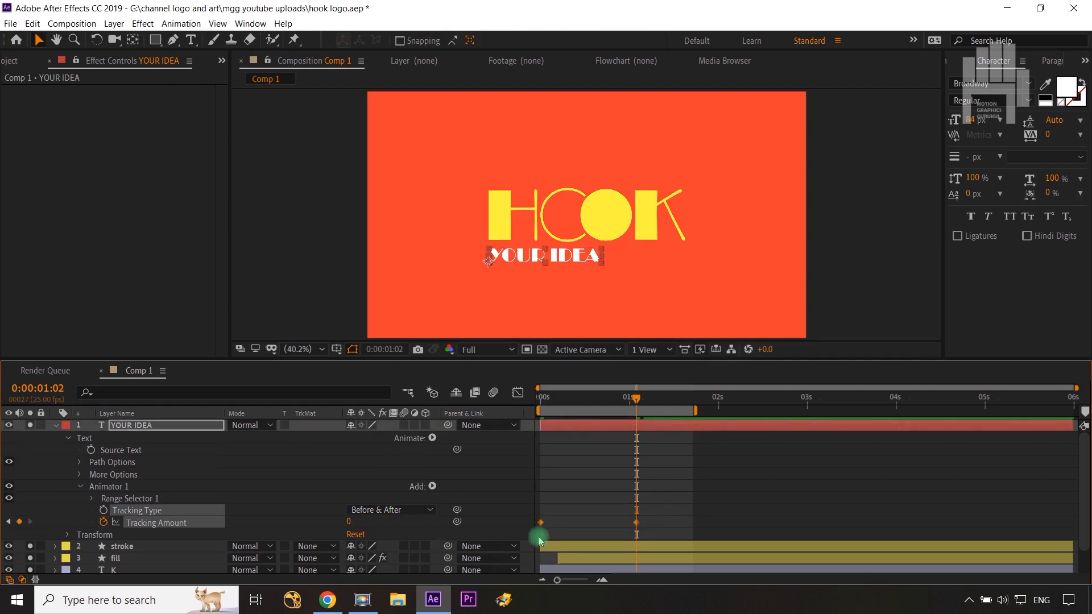
click(516, 394)
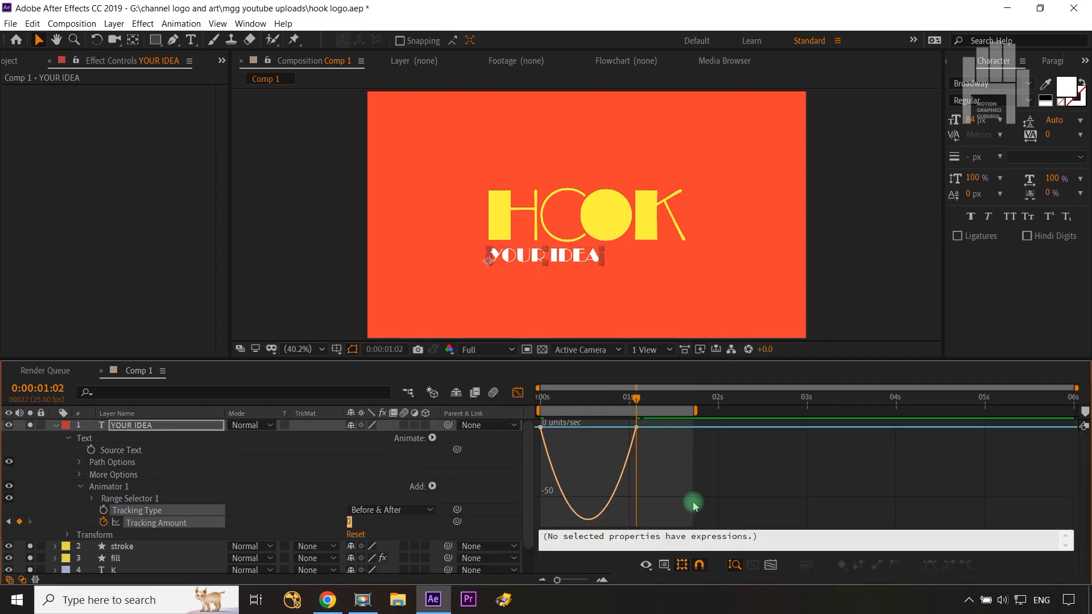
drag(693, 503, 515, 389)
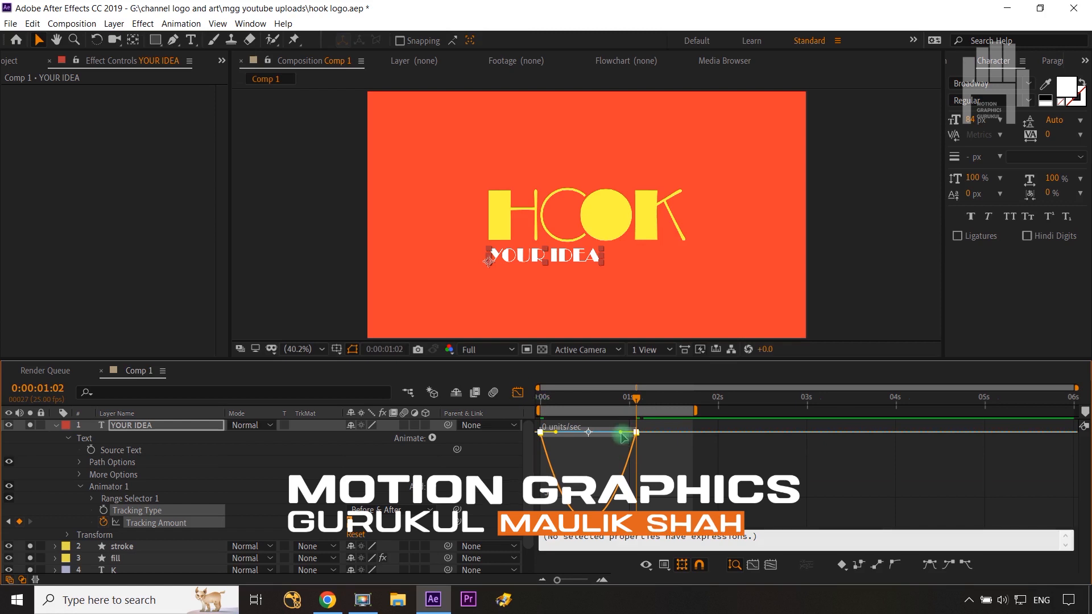
drag(623, 437, 448, 423)
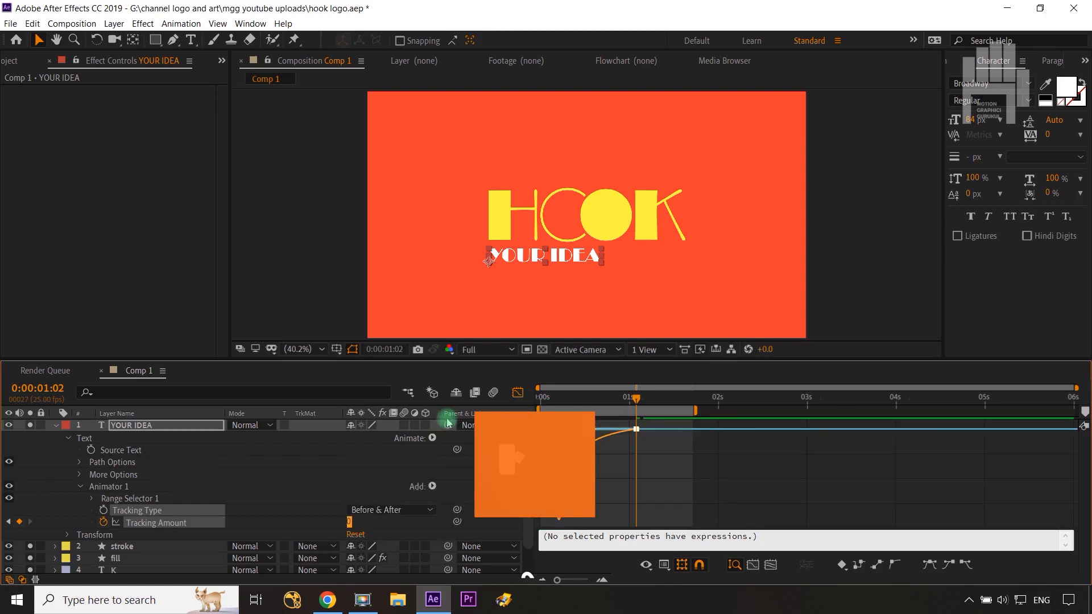
click(512, 393)
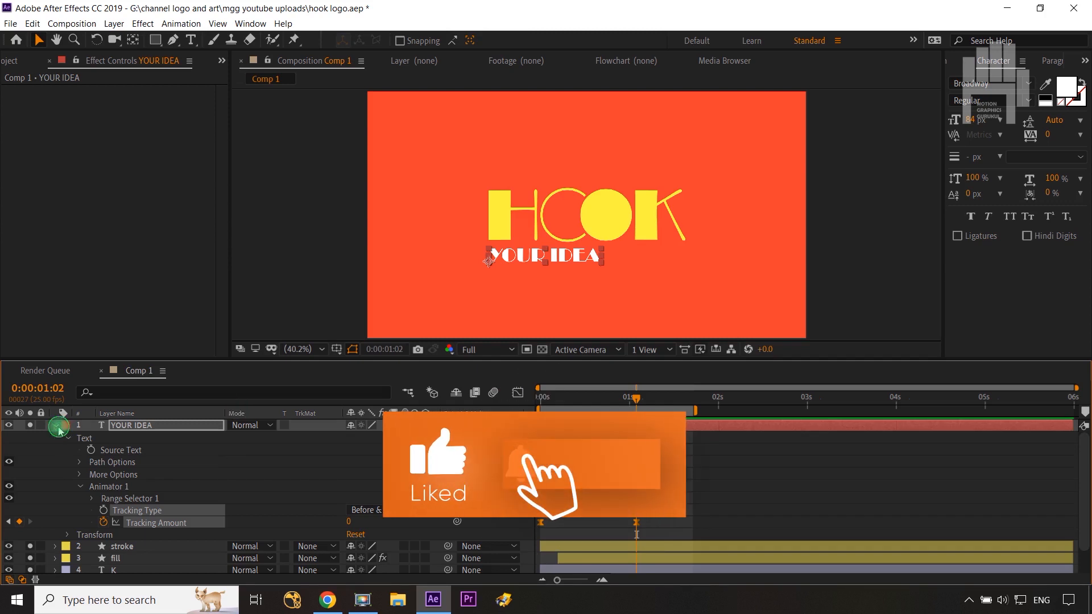
click(225, 529)
Step: Trim the YOUR IDEA layer's in point to 0:00:00:05 and return the playhead to the first frame
drag(623, 401, 476, 517)
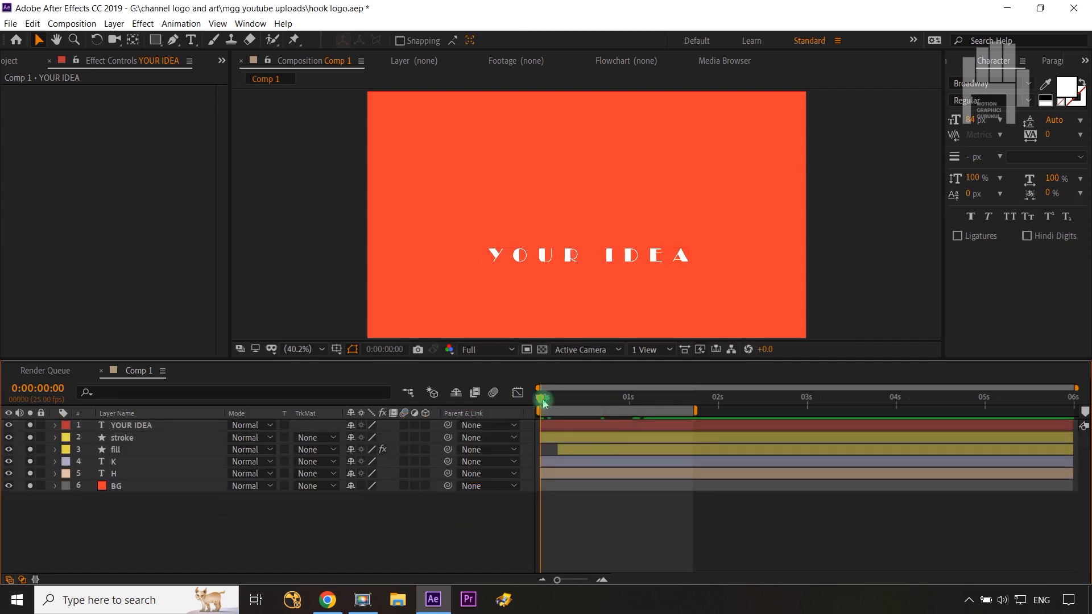
drag(543, 403, 565, 405)
click(139, 426)
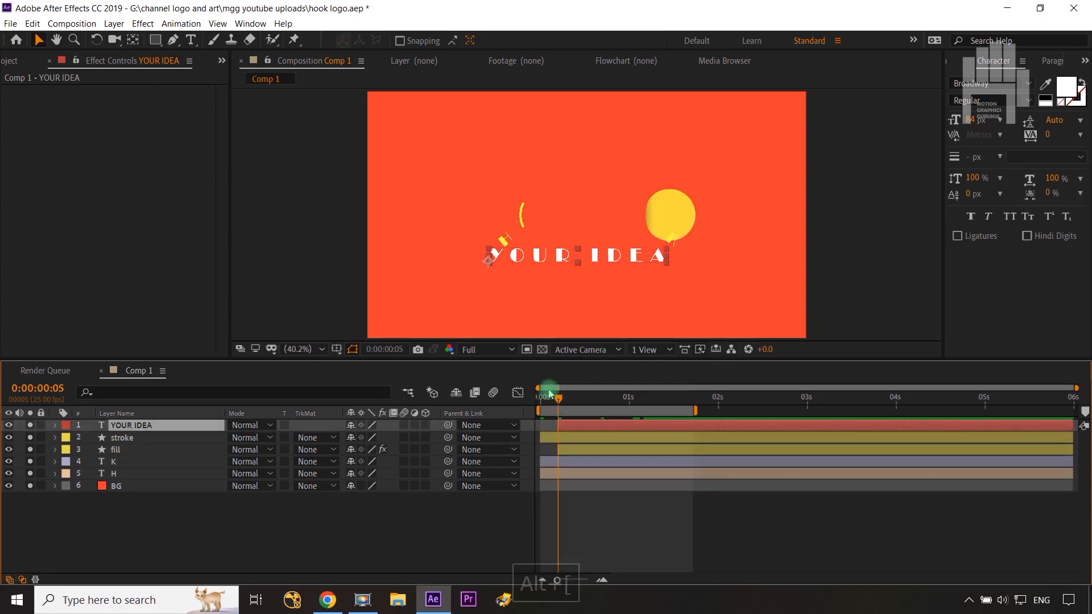
drag(560, 404, 540, 400)
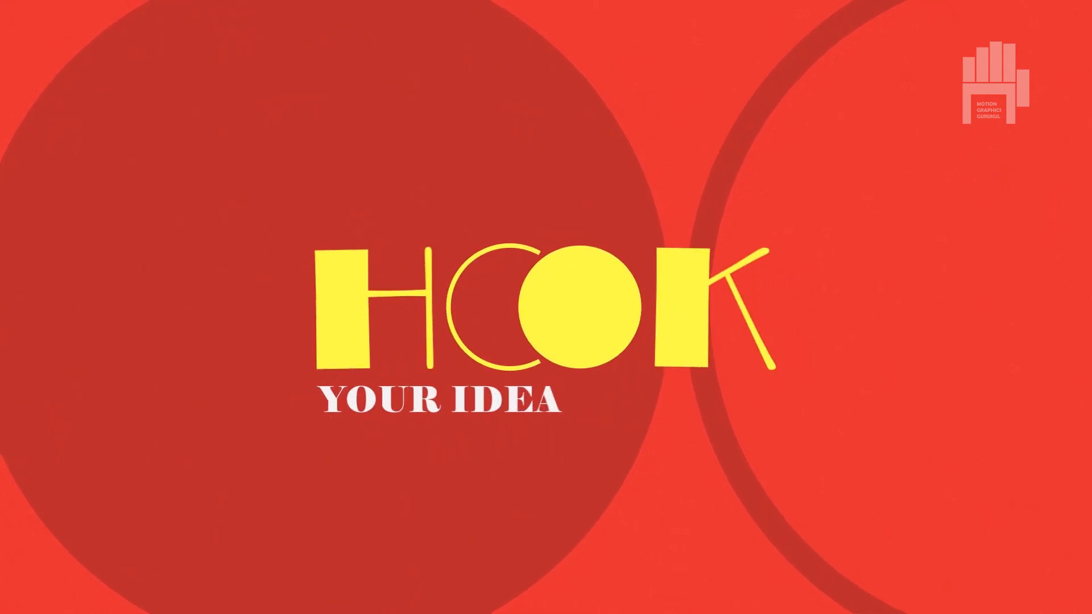